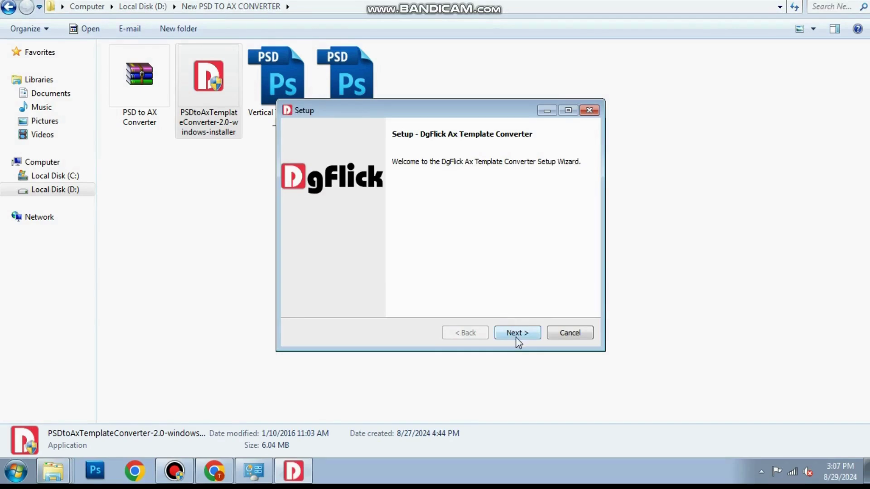
# Step: Set the install folder to C:\Program Files\Adobe\Adobe Photoshop CS5.1
pyautogui.click(507, 336)
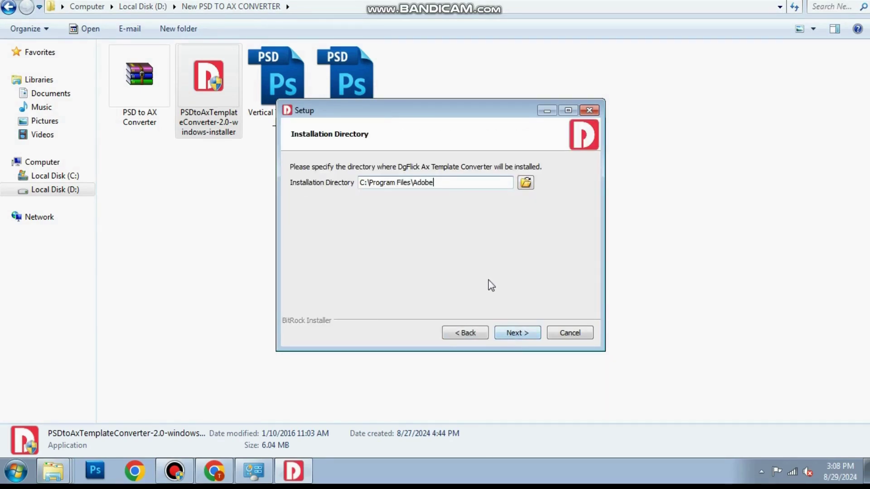
pyautogui.click(527, 184)
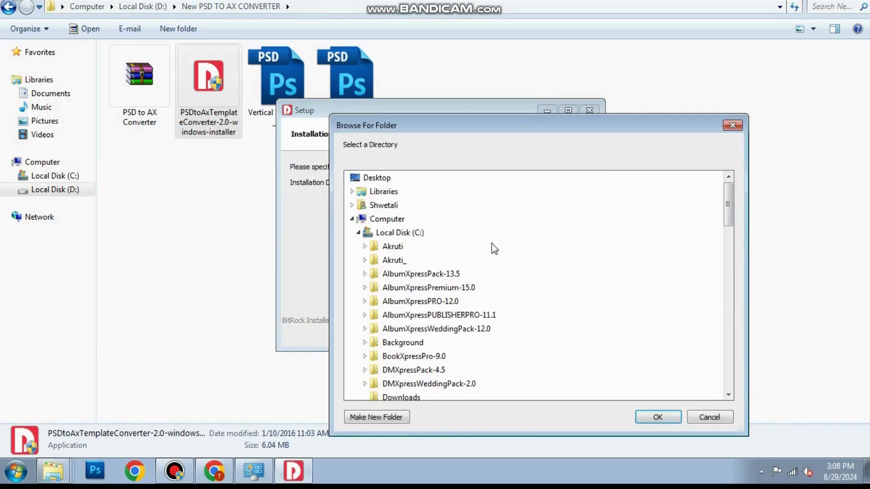
pyautogui.moveTo(727, 205); pyautogui.dragTo(725, 250)
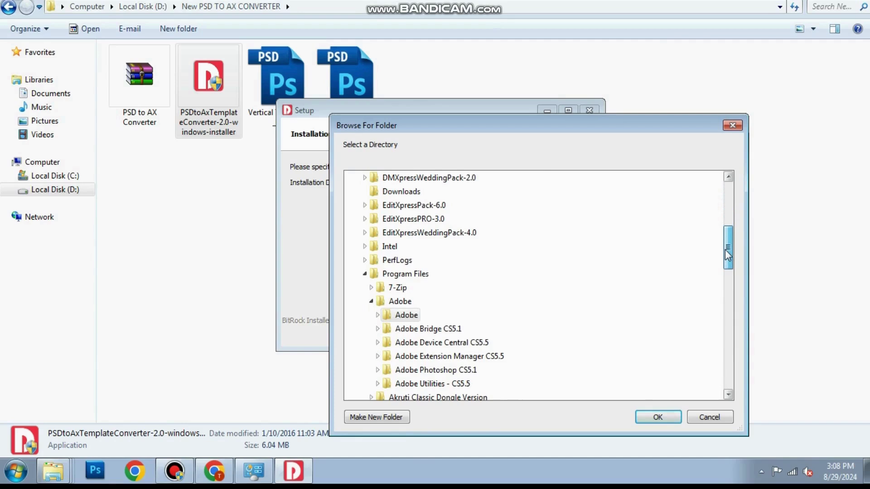
pyautogui.doubleClick(407, 315)
pyautogui.scroll(2, 702, 282)
pyautogui.scroll(-3, 727, 257)
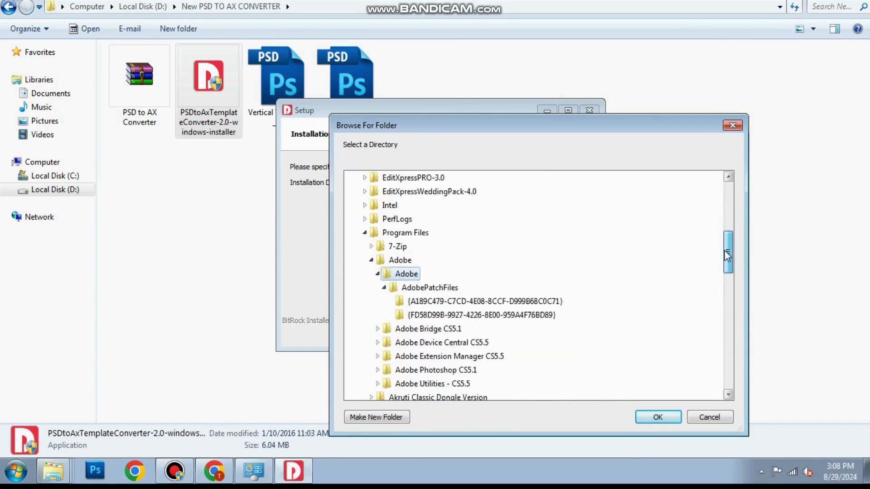
pyautogui.scroll(-1, 727, 255)
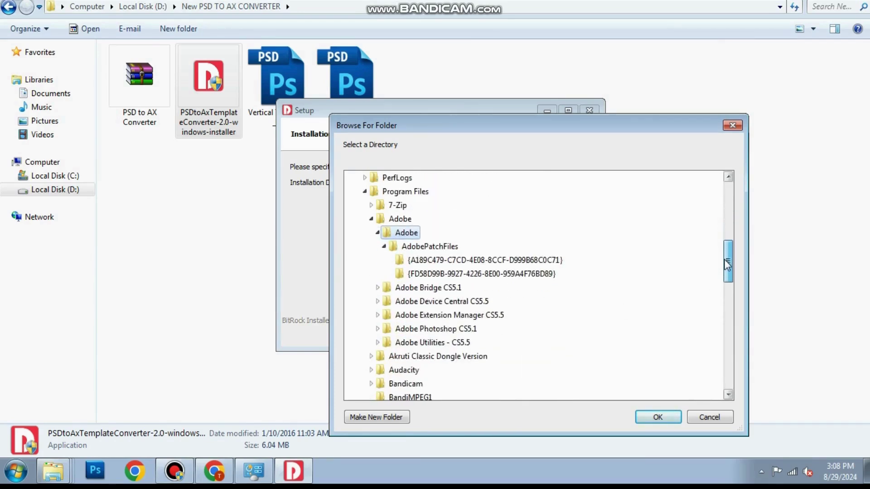
pyautogui.click(451, 336)
pyautogui.scroll(-1, 730, 257)
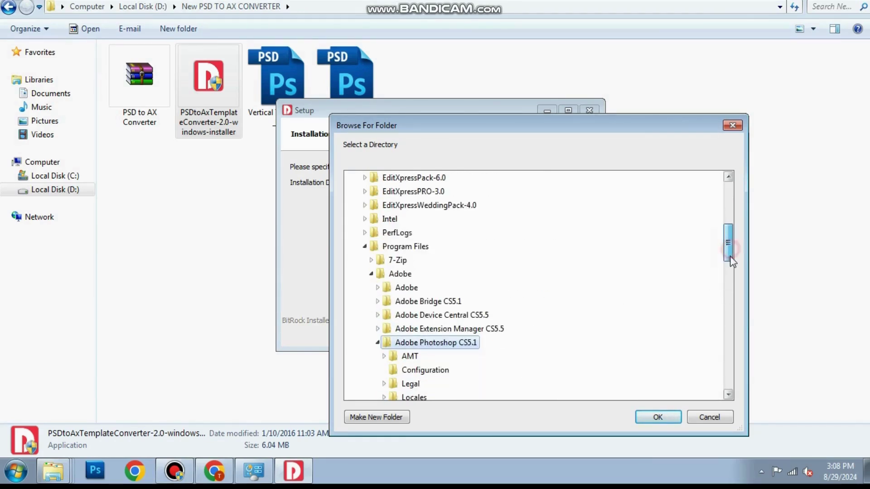
pyautogui.click(658, 417)
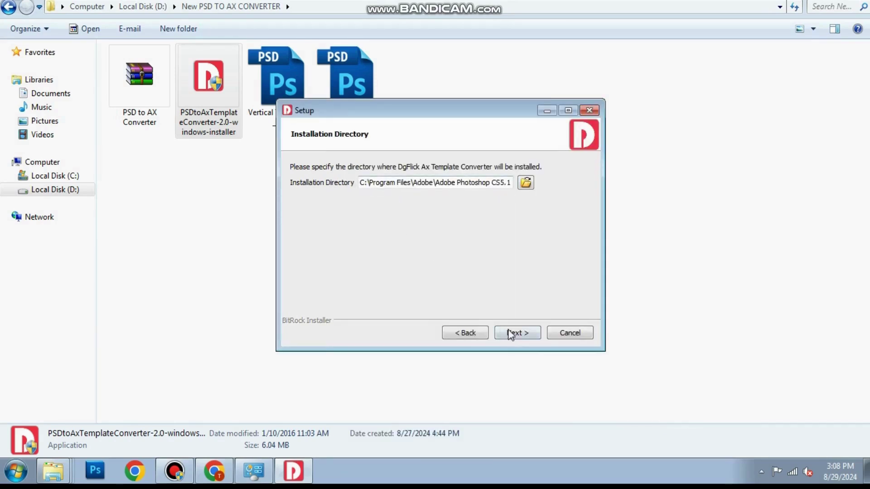
# Step: Accept the directory, install the converter and finish the setup
pyautogui.click(512, 333)
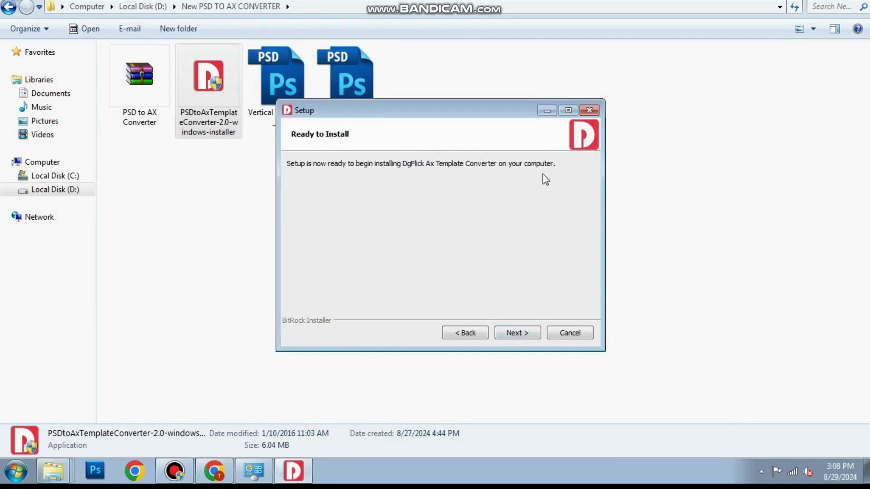
pyautogui.click(518, 333)
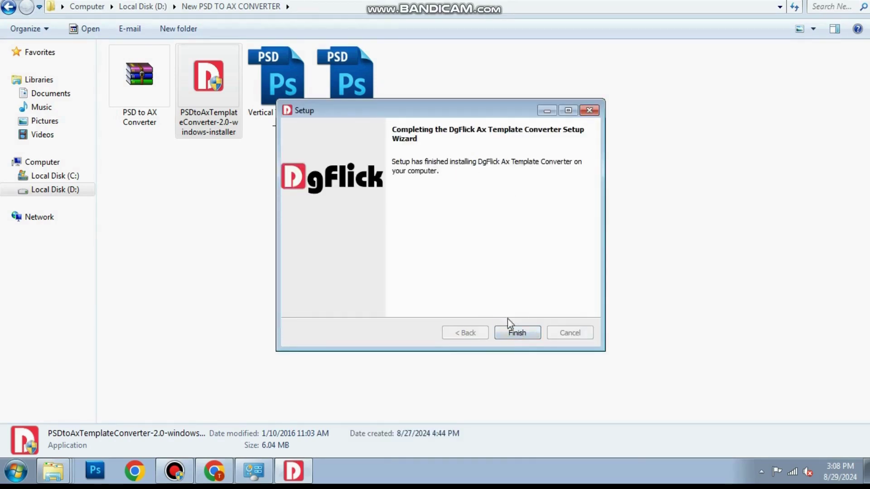
pyautogui.click(517, 333)
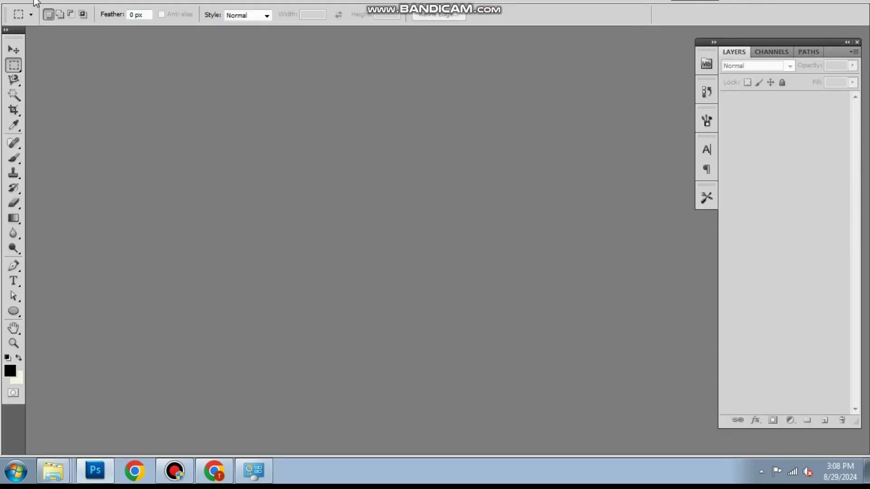
# Step: Check that the DgFlick Ax Template Converter entries appear under File > Scripts, then minimize Photoshop
pyautogui.hotkey('alt', 'f')
pyautogui.moveTo(63, 317)
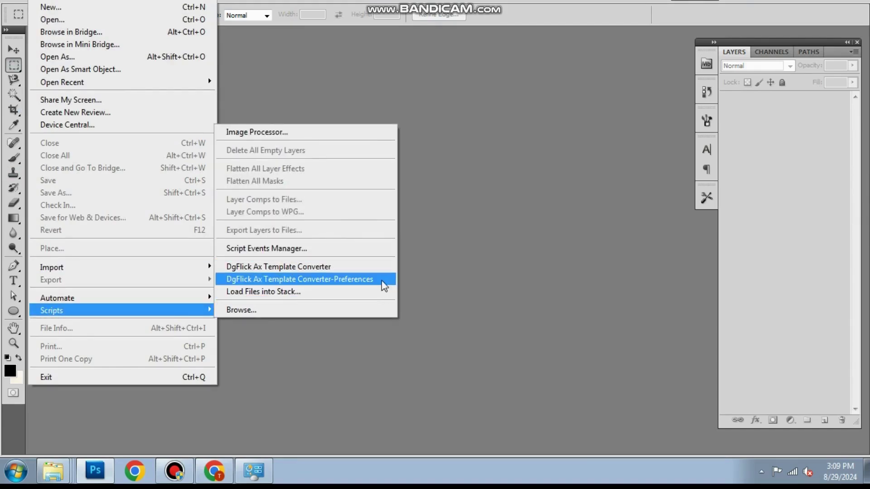
pyautogui.click(417, 277)
pyautogui.click(846, 5)
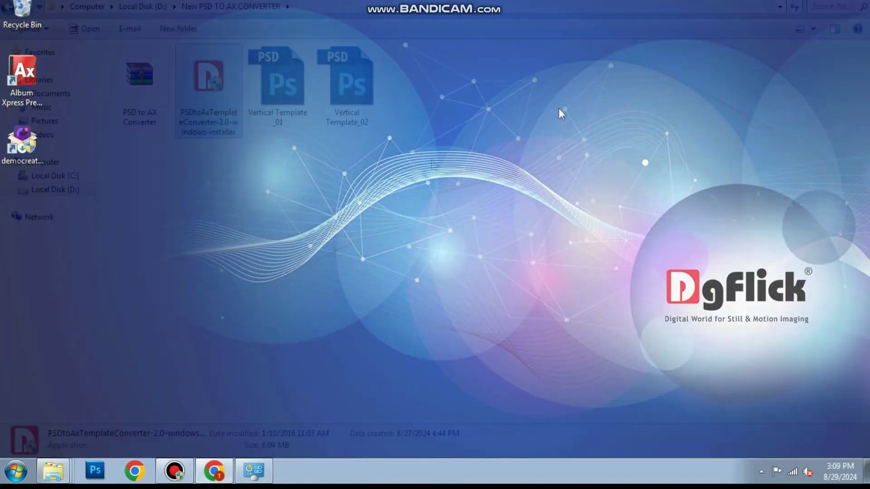
# Step: Select Vertical Template_02 in Explorer to open it in Photoshop
pyautogui.click(358, 87)
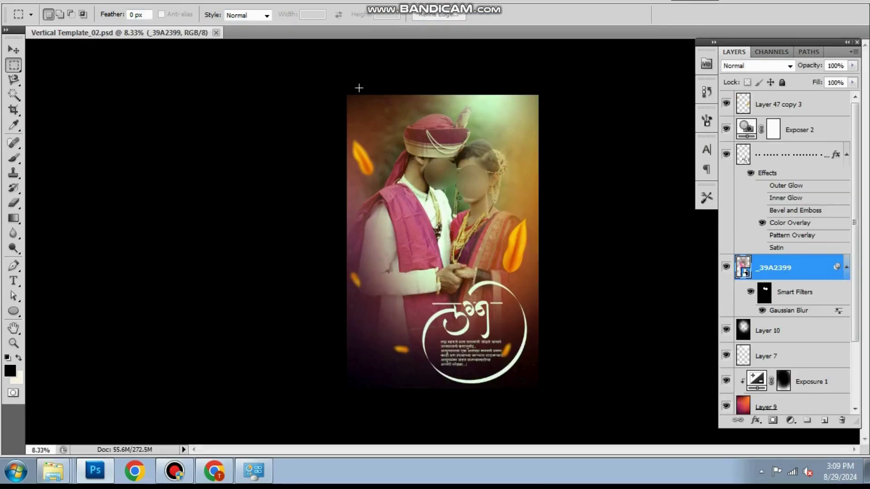
# Step: In the converter preferences, set the output folder to Psd conveterr\Vertical _01
pyautogui.click(37, 3)
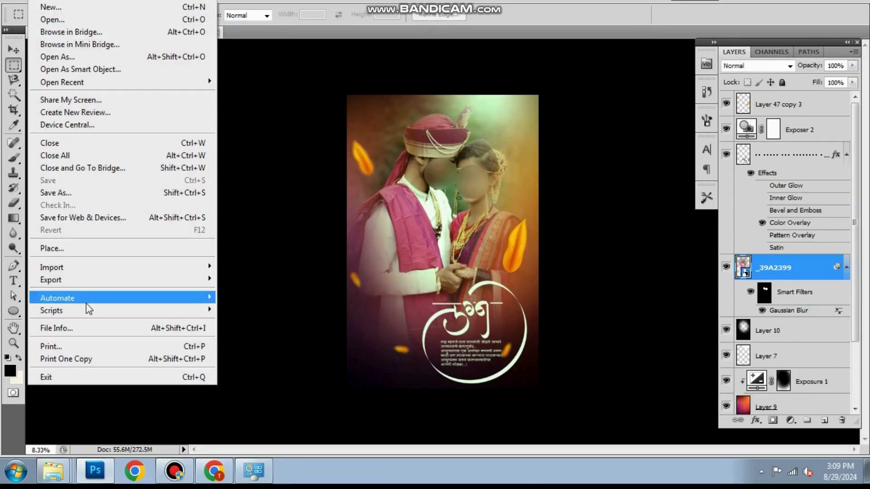
pyautogui.moveTo(86, 310)
pyautogui.click(272, 280)
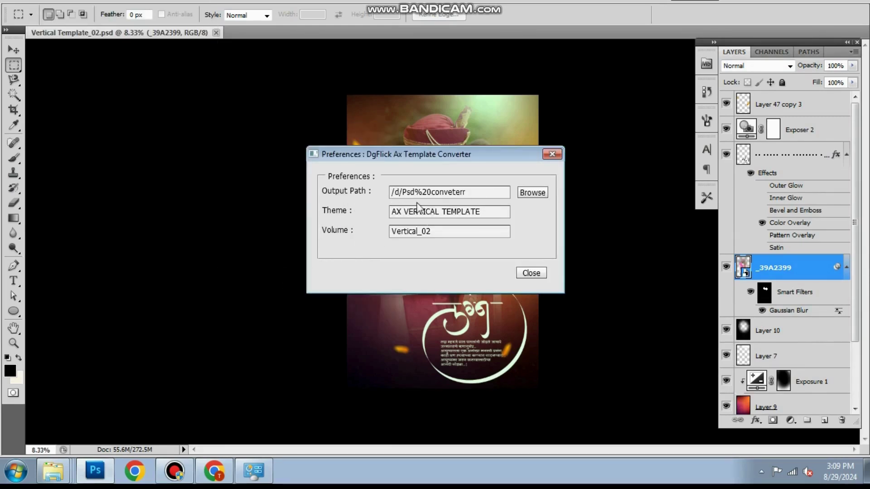
pyautogui.click(539, 194)
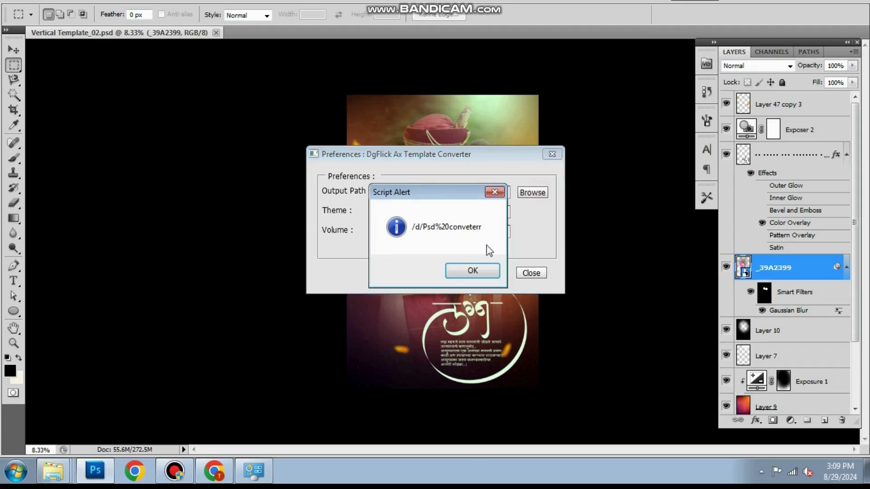
pyautogui.click(472, 272)
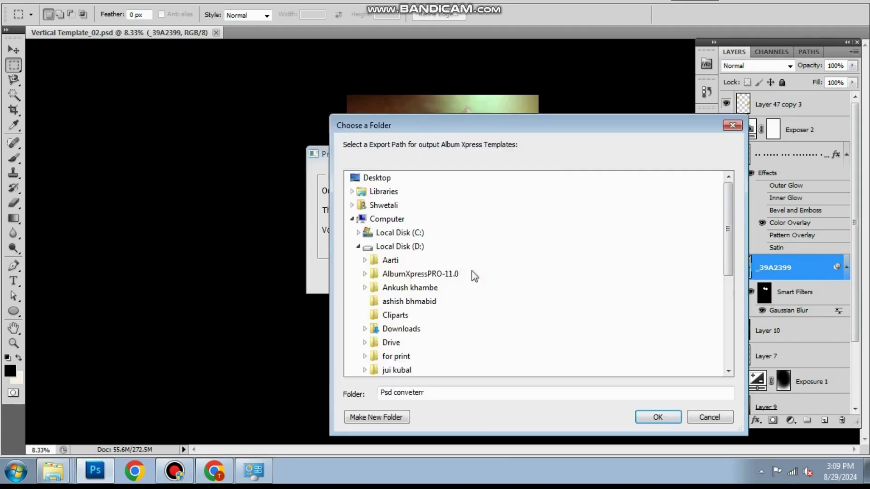
pyautogui.moveTo(725, 227); pyautogui.dragTo(725, 314)
pyautogui.scroll(1, 414, 352)
pyautogui.scroll(-1, 739, 309)
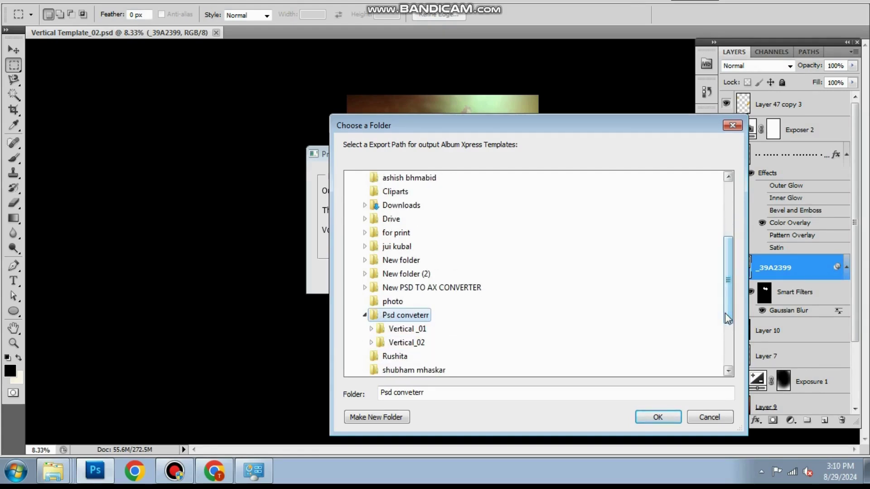
pyautogui.click(394, 330)
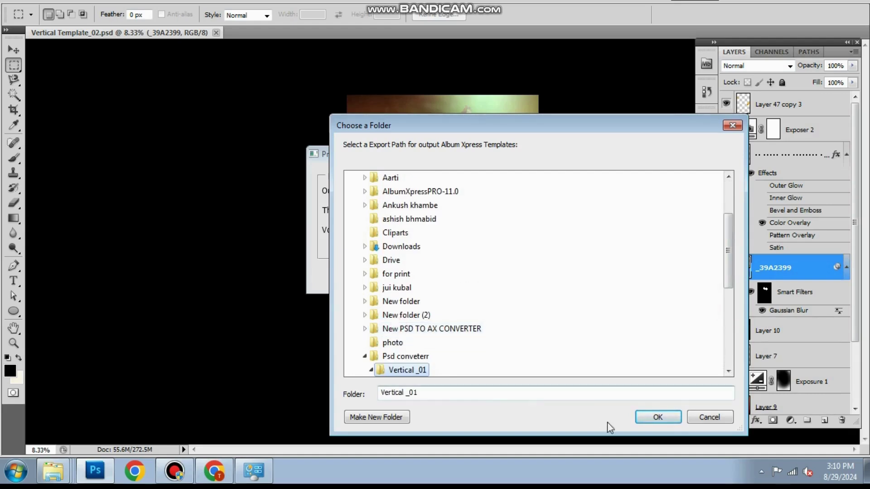
pyautogui.click(662, 418)
pyautogui.click(501, 277)
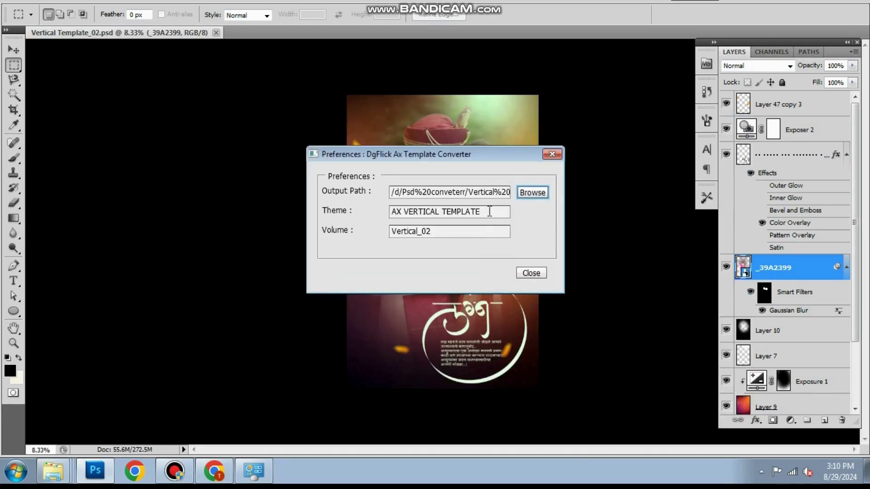
# Step: Set the theme to 'Ax Template' and the volume to 'Vertical_02', then close preferences
pyautogui.press('Tab')
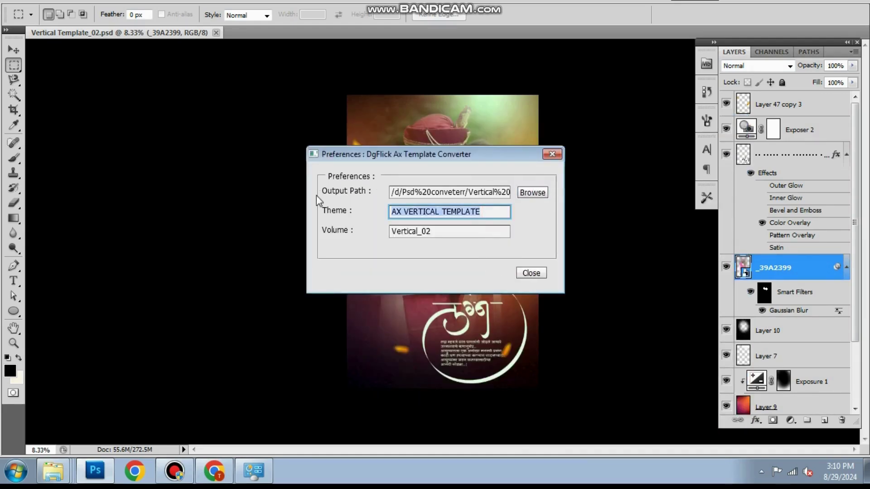
pyautogui.press('BackSpace')
pyautogui.write('Ax ')
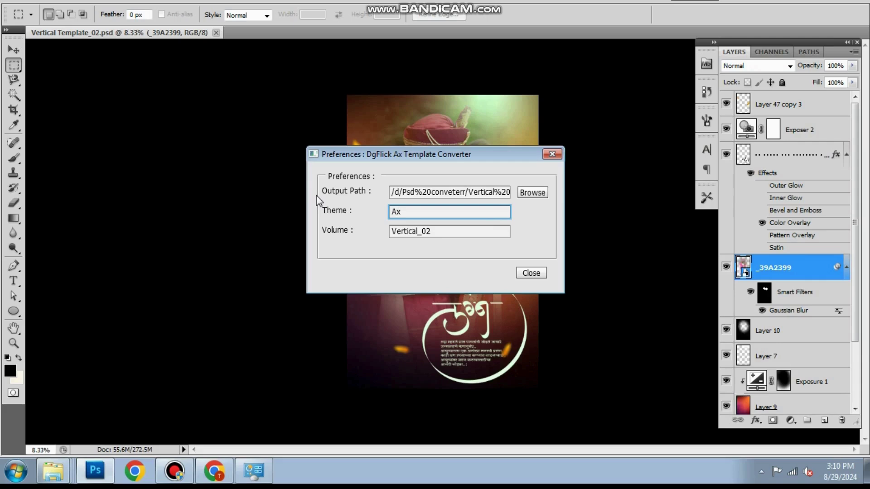
pyautogui.write('Template')
pyautogui.click(450, 232)
pyautogui.moveTo(450, 234); pyautogui.dragTo(270, 235)
pyautogui.write('Vertical')
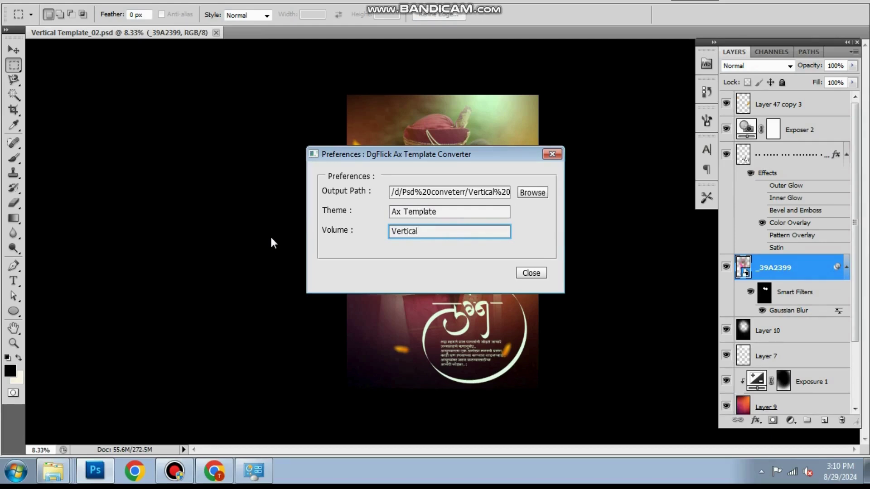
pyautogui.write('_02')
pyautogui.click(532, 273)
# Step: Run File > Scripts > DgFlick Ax Template Converter on the wedding PSD
pyautogui.click(13, 173)
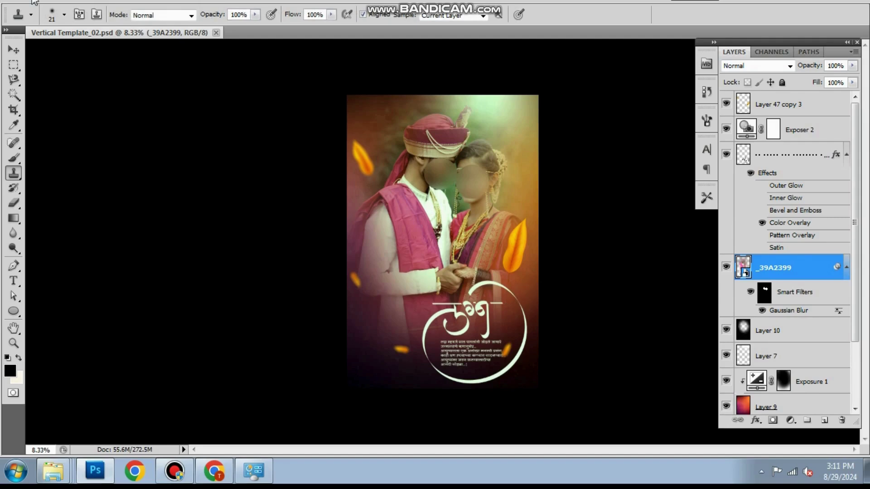
pyautogui.click(35, 1)
pyautogui.moveTo(93, 311)
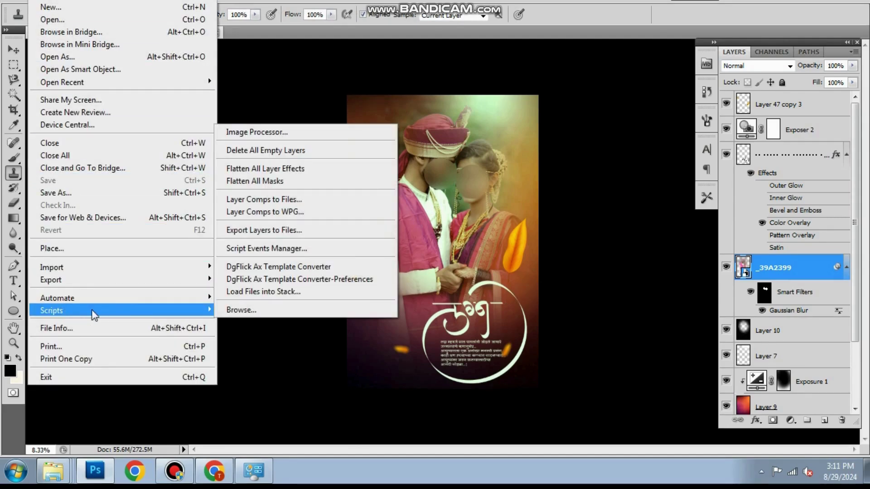
pyautogui.click(299, 267)
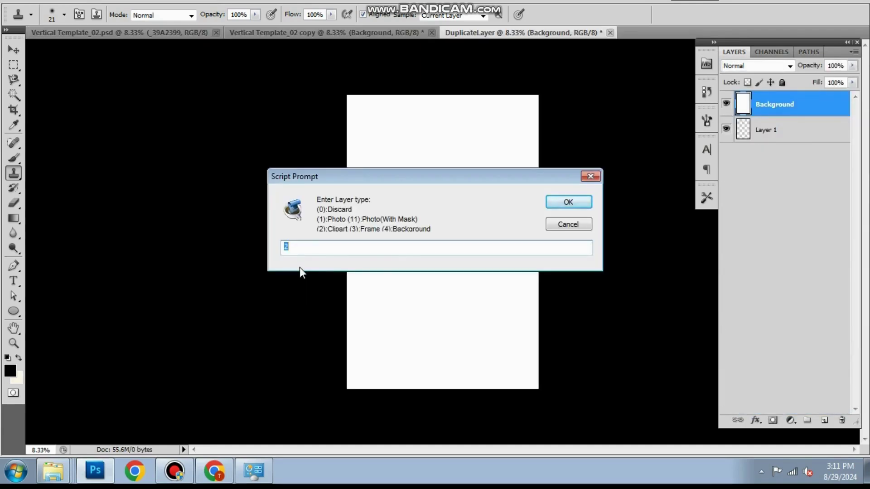
# Step: Enter 4 for the white, texture and gradient layers, 2 for the rose, and 0 for Exposure 1
pyautogui.moveTo(394, 175); pyautogui.dragTo(401, 262)
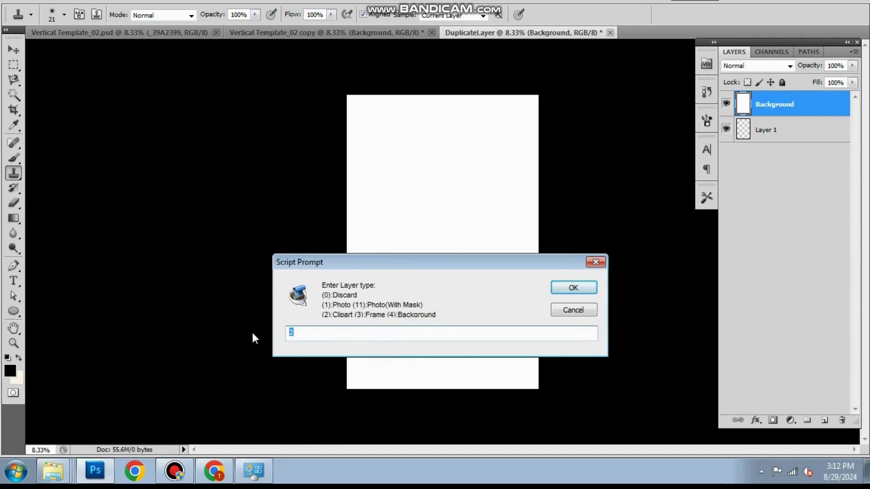
pyautogui.write('4')
pyautogui.click(572, 289)
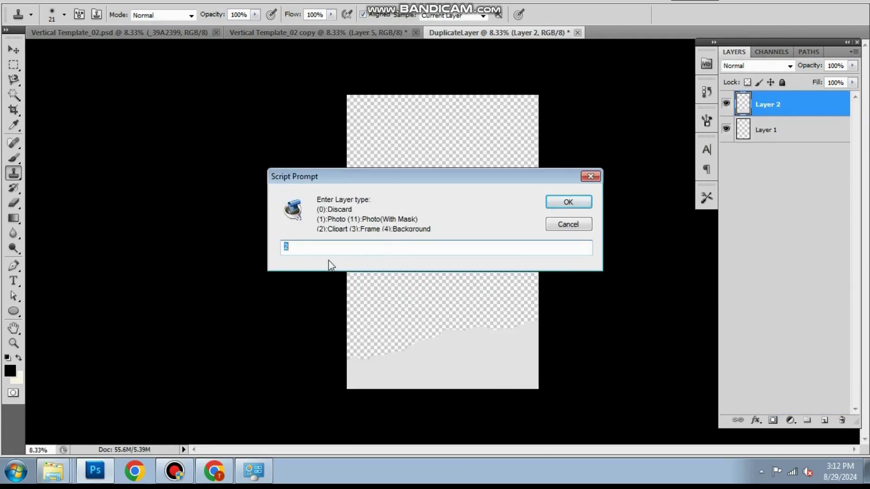
pyautogui.write('4')
pyautogui.click(557, 207)
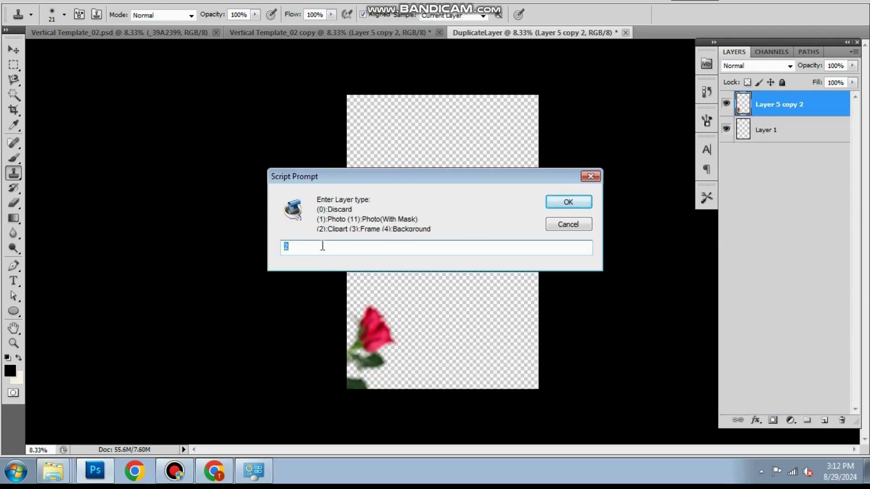
pyautogui.write('2')
pyautogui.press('Return')
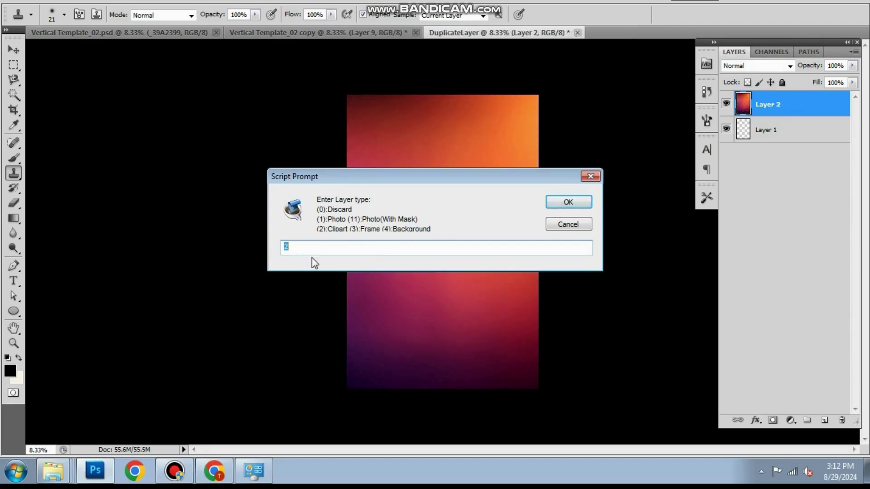
pyautogui.write('4')
pyautogui.click(557, 203)
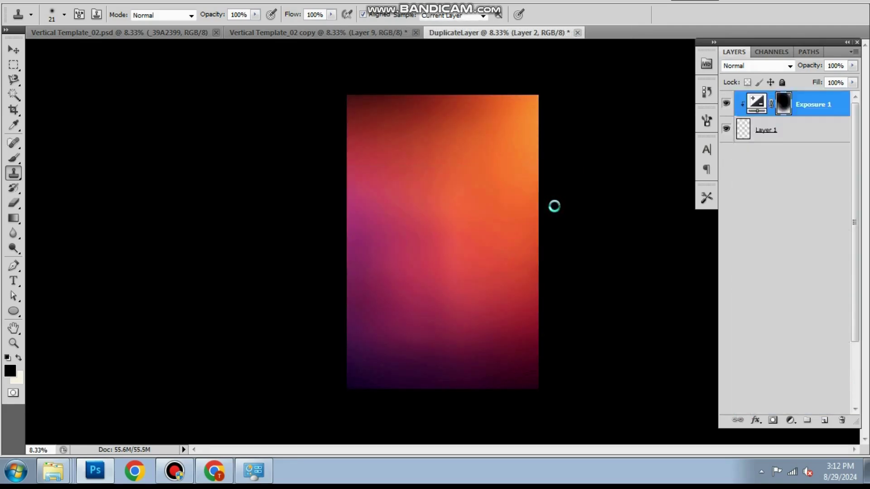
pyautogui.moveTo(441, 184); pyautogui.dragTo(443, 203)
pyautogui.write('0')
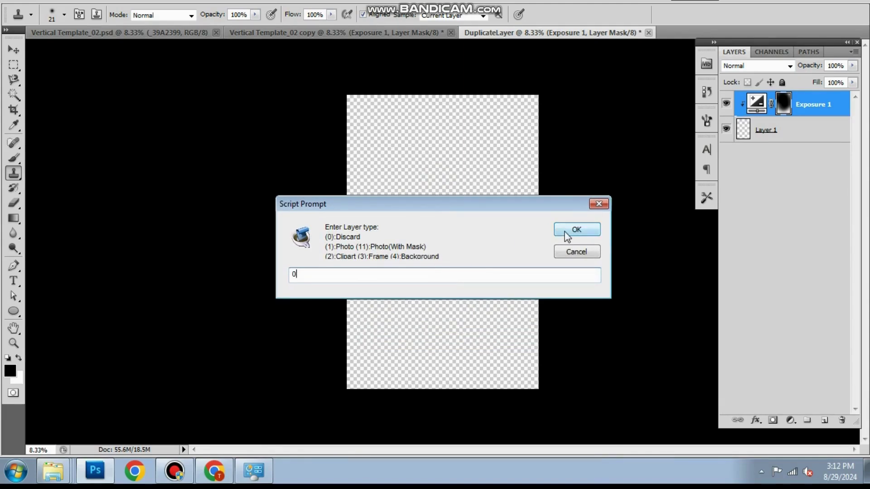
pyautogui.click(565, 233)
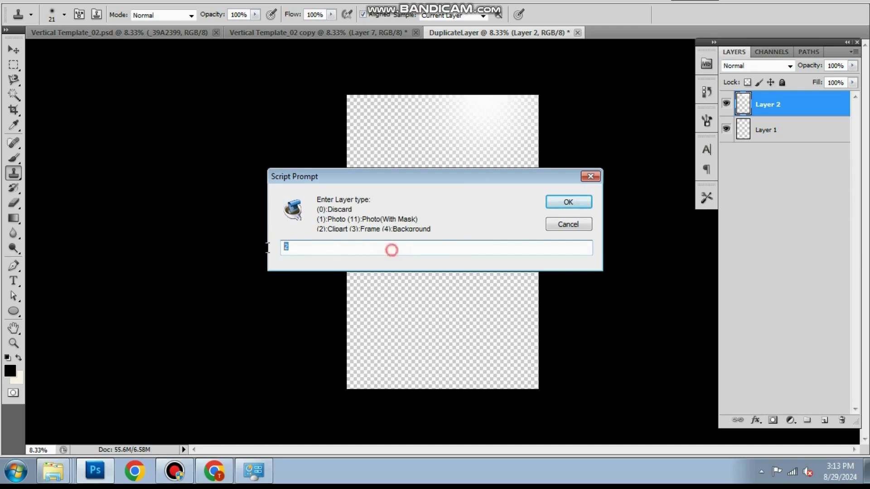
# Step: Enter 2 for the glow, outline, Exposer 2 and orange petal layers, and 11 for _39A2399
pyautogui.write('2')
pyautogui.press('Return')
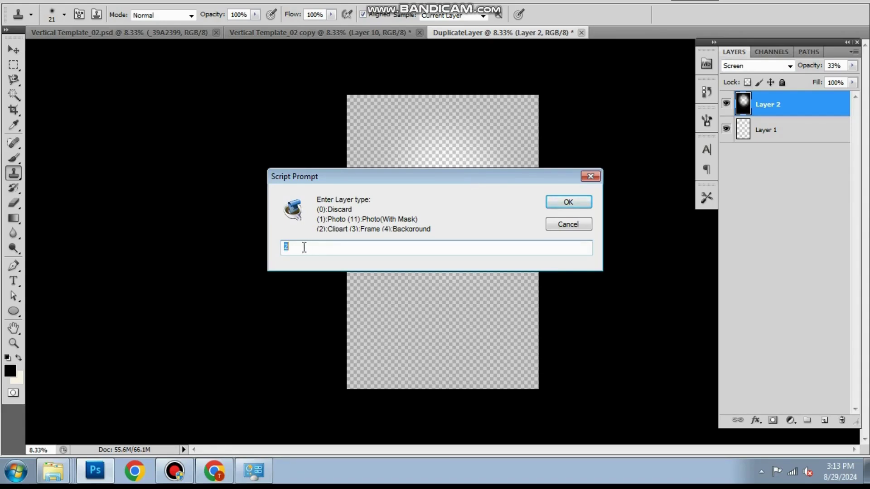
pyautogui.write('2')
pyautogui.click(578, 202)
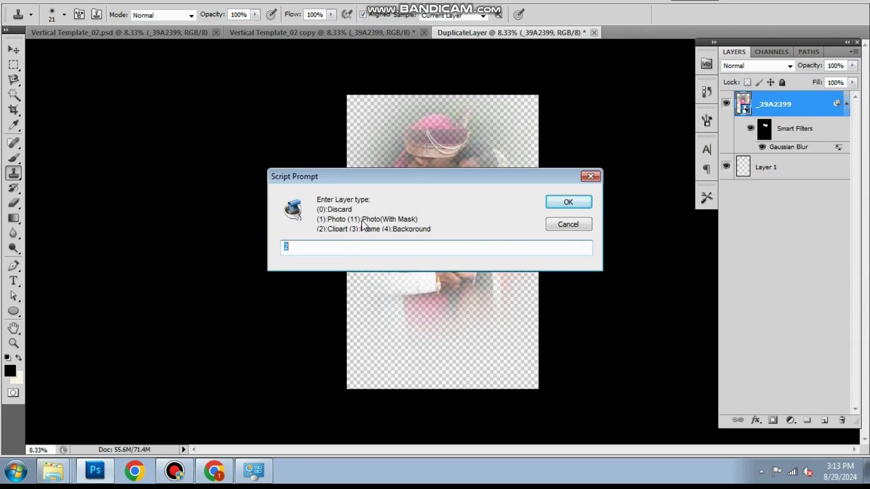
pyautogui.write('11')
pyautogui.click(570, 204)
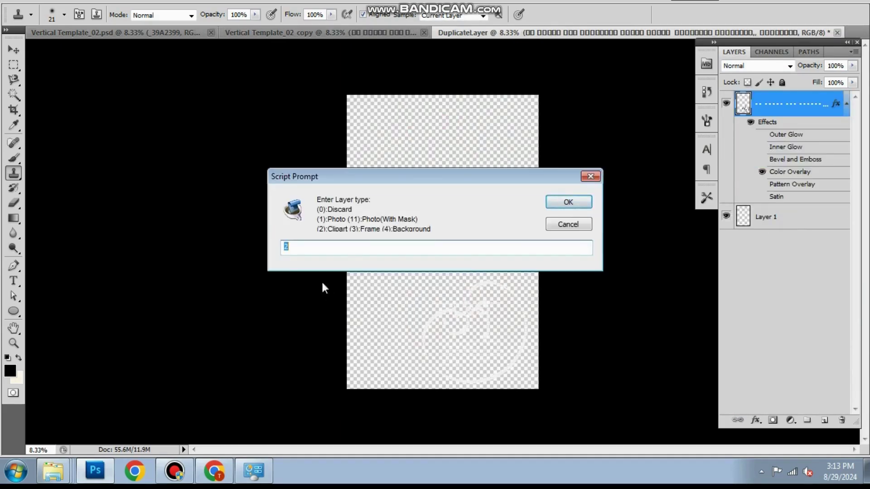
pyautogui.click(566, 205)
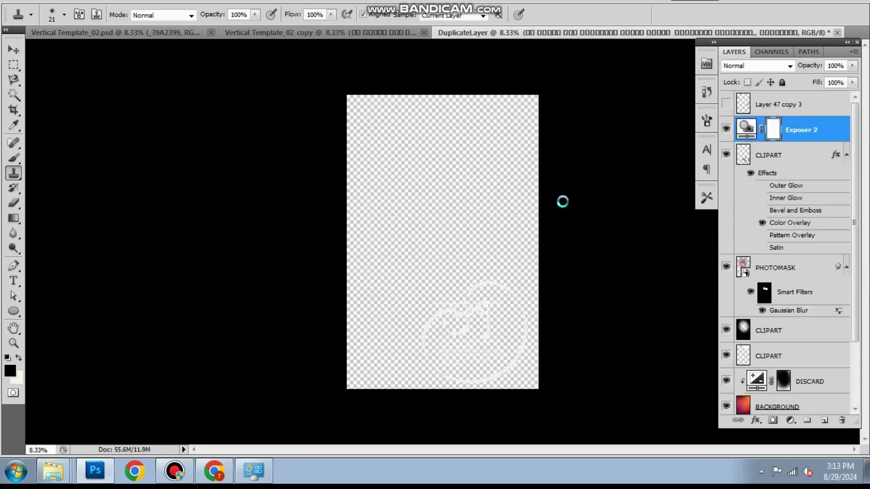
pyautogui.click(566, 206)
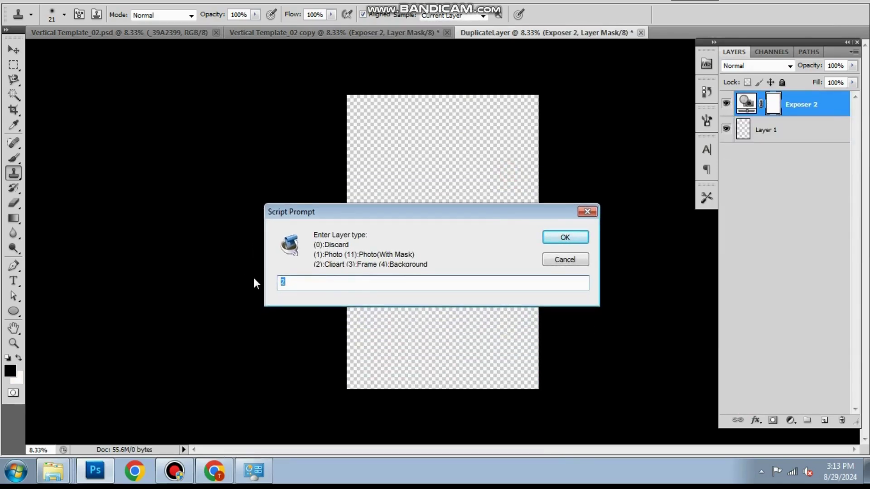
pyautogui.click(566, 237)
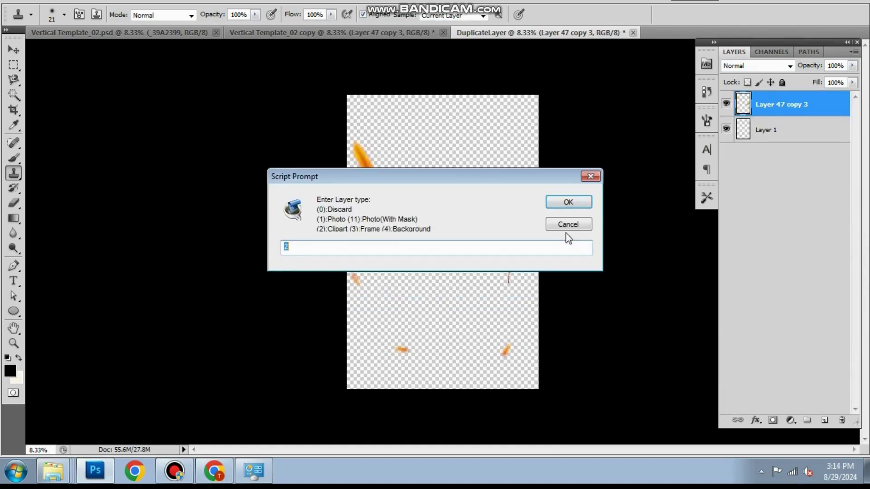
pyautogui.click(320, 246)
pyautogui.click(565, 203)
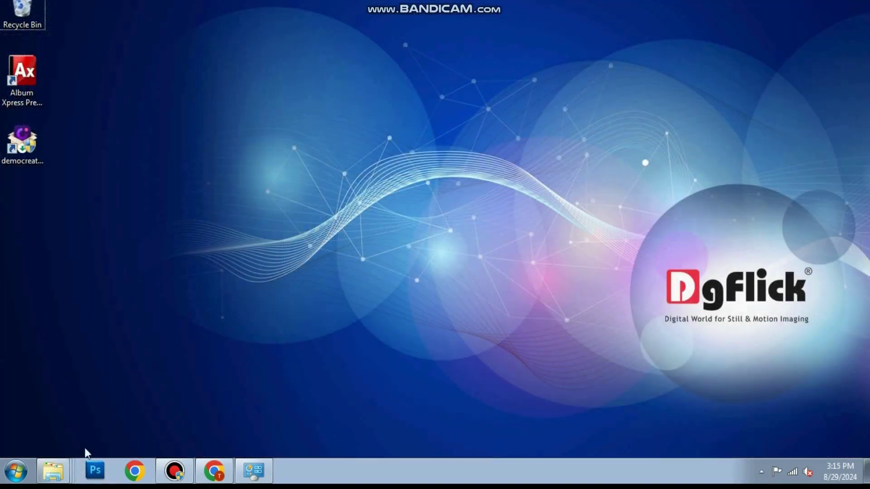
# Step: Open the Explorer taskbar list of recent locations
pyautogui.rightClick(53, 471)
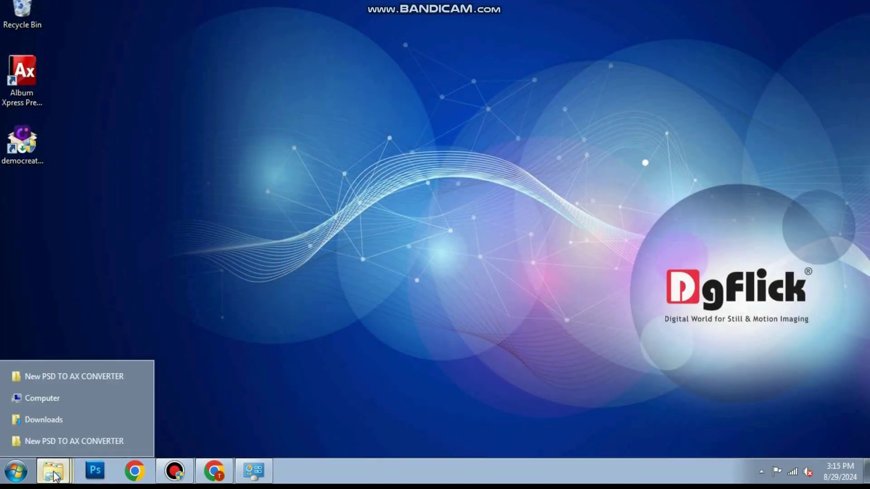
# Step: Open the D:\Psd conveterr\Vertical_02 output folder in a maximized Explorer window
pyautogui.click(74, 398)
pyautogui.doubleClick(261, 159)
pyautogui.doubleClick(388, 9)
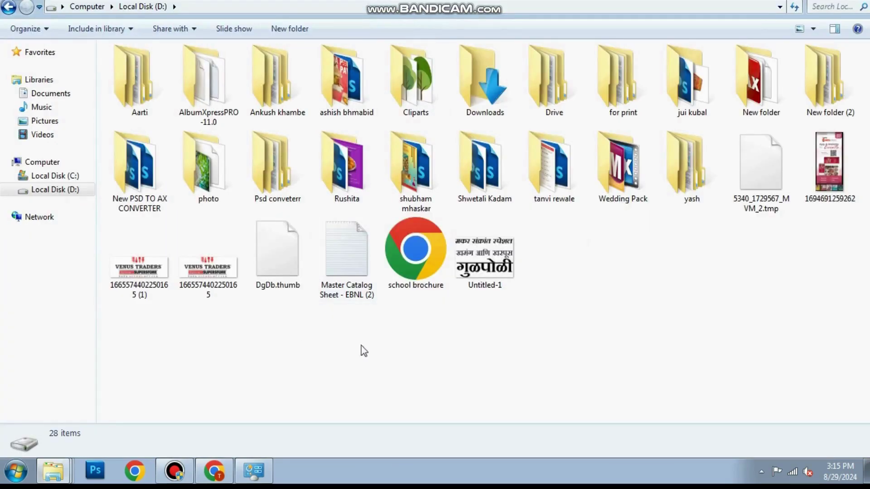
pyautogui.doubleClick(286, 179)
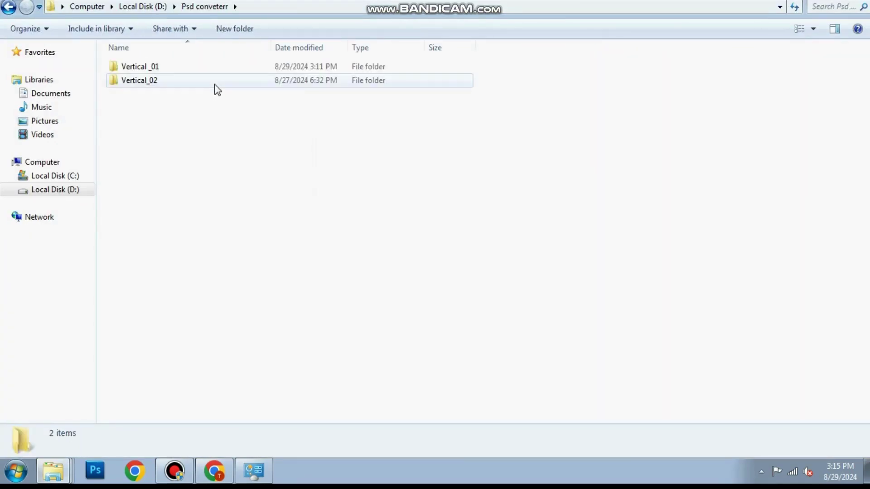
pyautogui.doubleClick(217, 89)
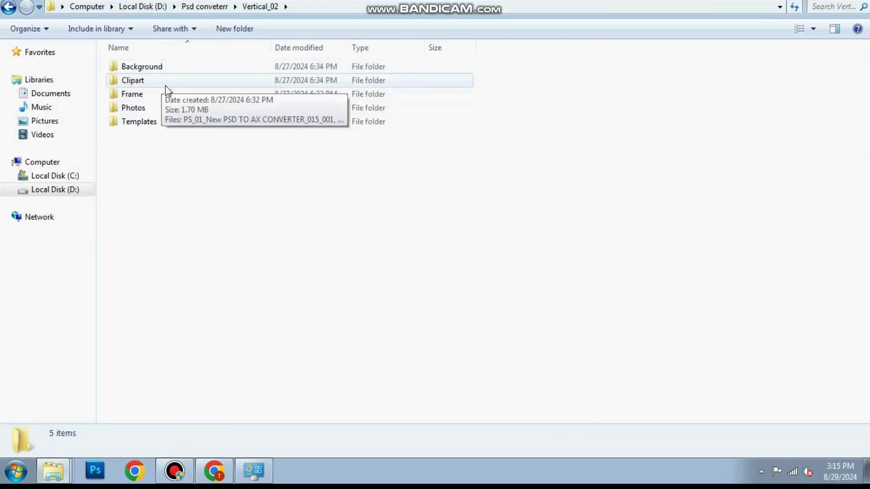
# Step: Open Album Xpress's _Themes folder beside the output folder
pyautogui.moveTo(290, 3); pyautogui.dragTo(728, 31)
pyautogui.rightClick(34, 80)
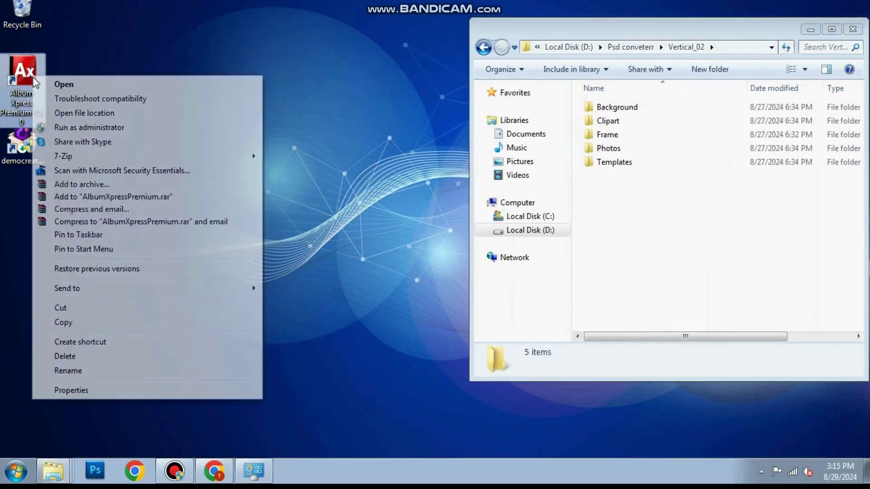
pyautogui.click(77, 116)
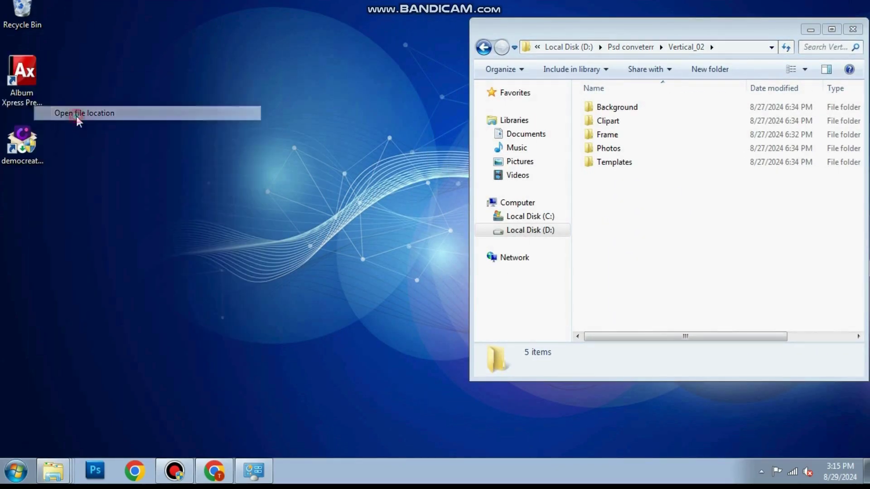
pyautogui.moveTo(293, 4); pyautogui.dragTo(367, 41)
pyautogui.click(199, 218)
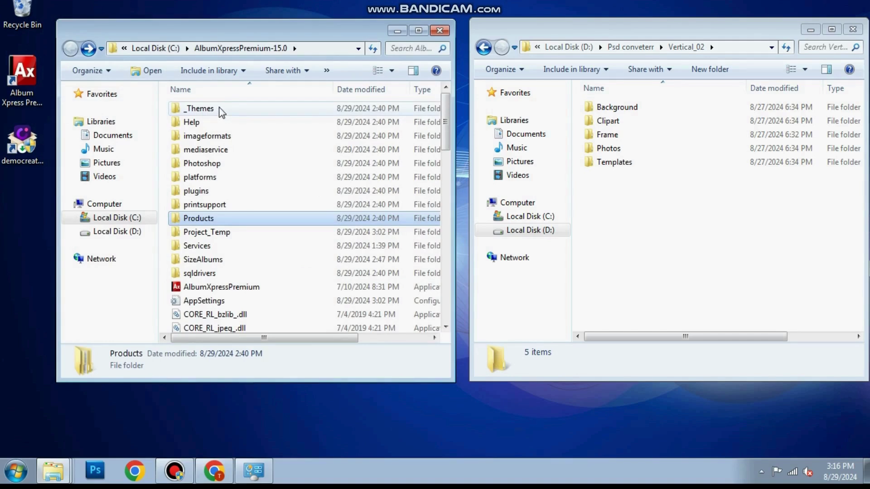
pyautogui.doubleClick(221, 112)
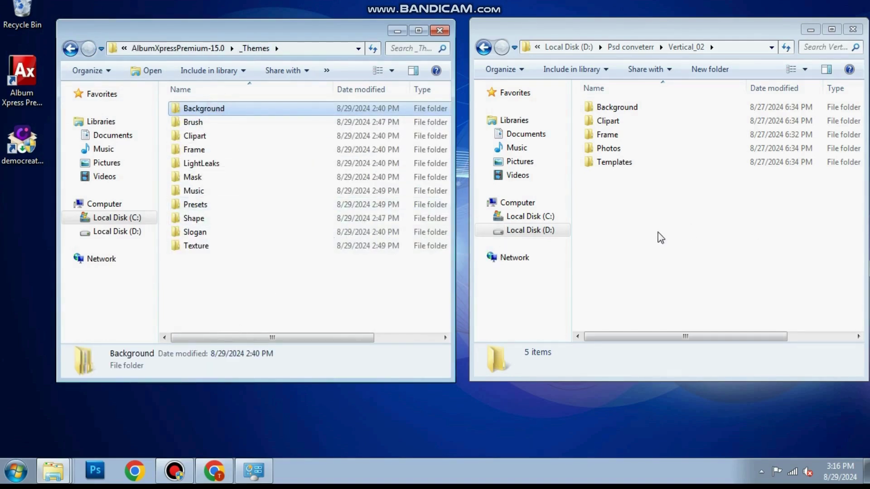
# Step: Merge Background, Clipart, Frame and Photos into _Themes, then select Templates and return to the program folder
pyautogui.moveTo(658, 232); pyautogui.dragTo(603, 105)
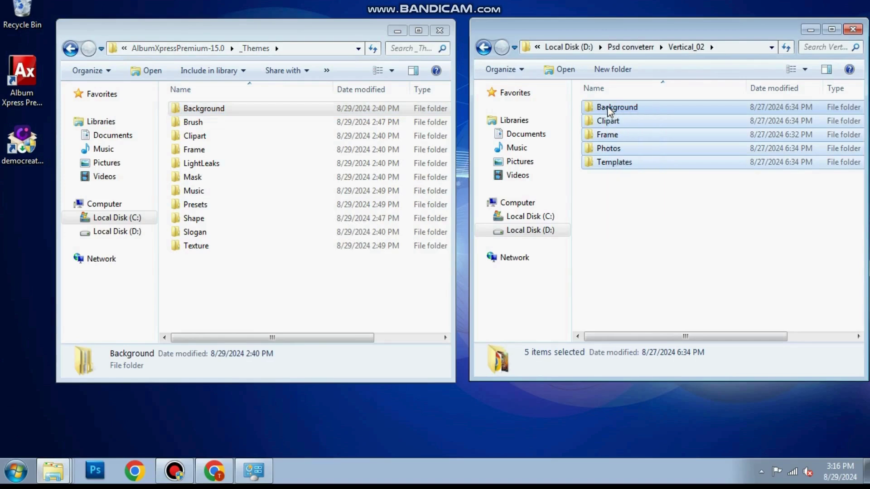
pyautogui.click(666, 254)
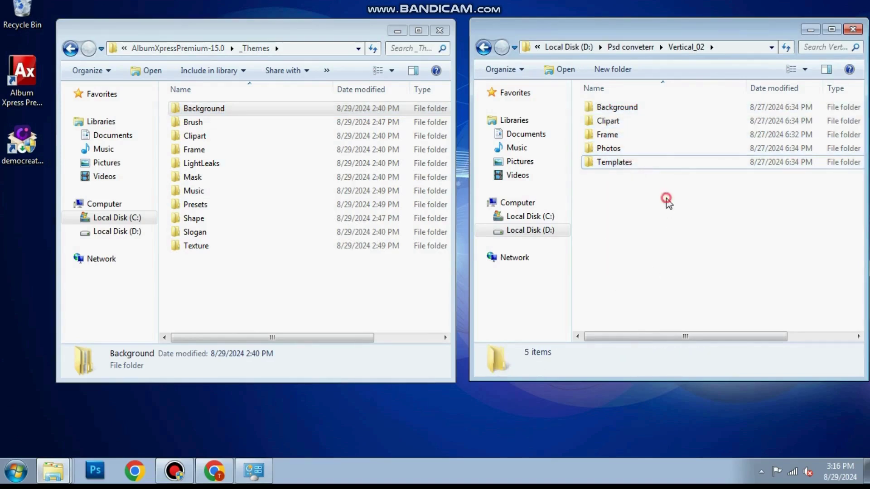
pyautogui.moveTo(662, 113); pyautogui.dragTo(648, 154)
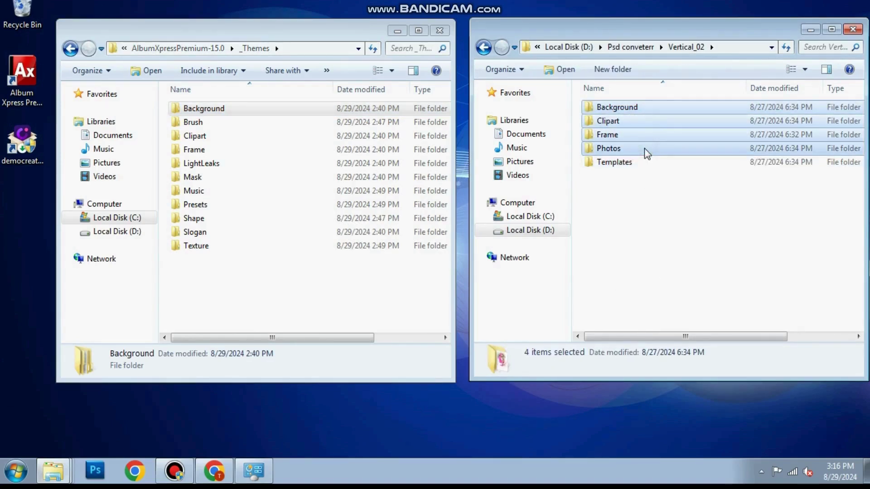
pyautogui.click(350, 271)
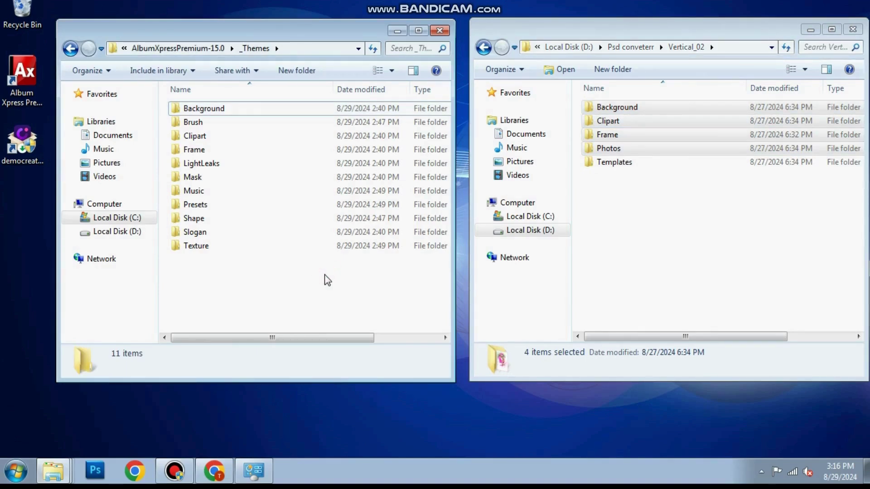
pyautogui.hotkey('ctrl', 'v')
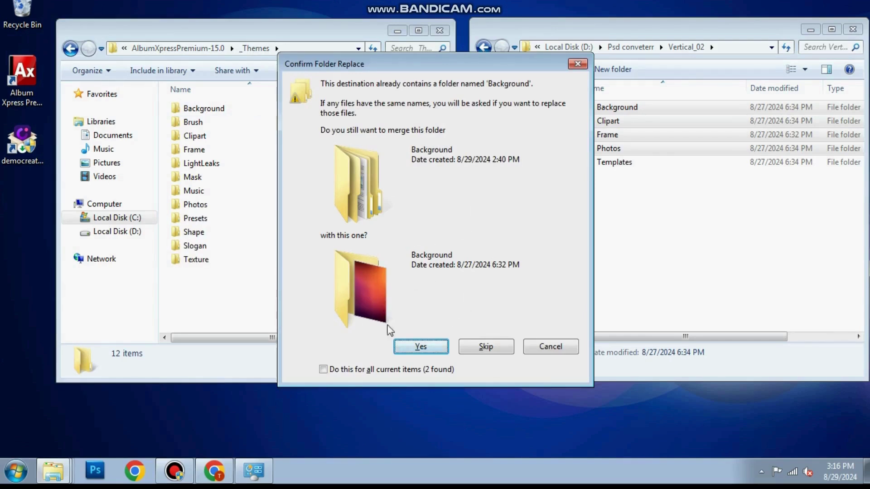
pyautogui.click(334, 368)
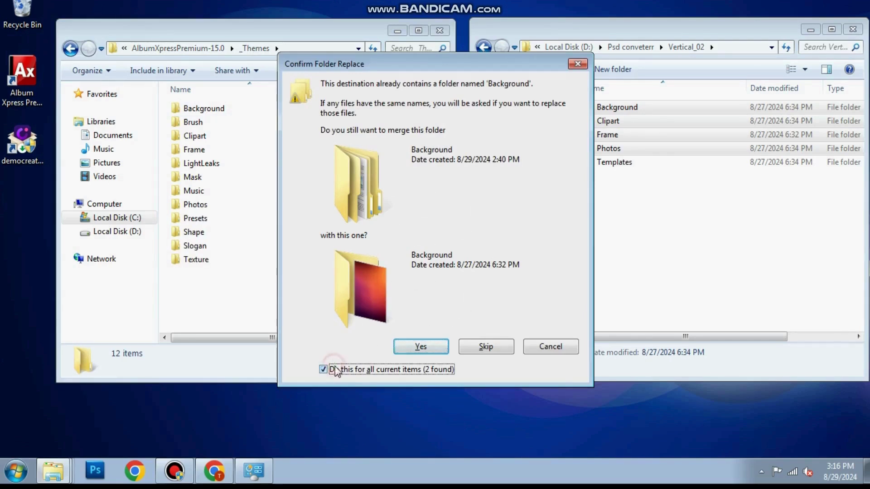
pyautogui.click(421, 347)
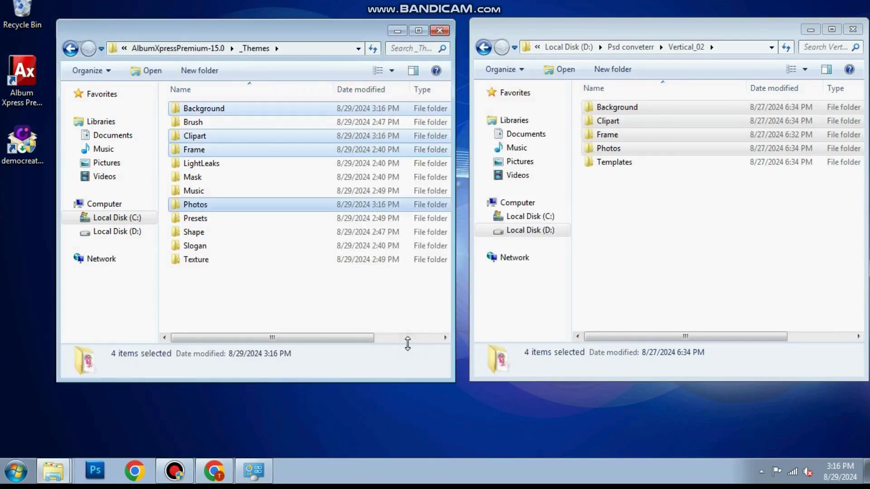
pyautogui.click(352, 313)
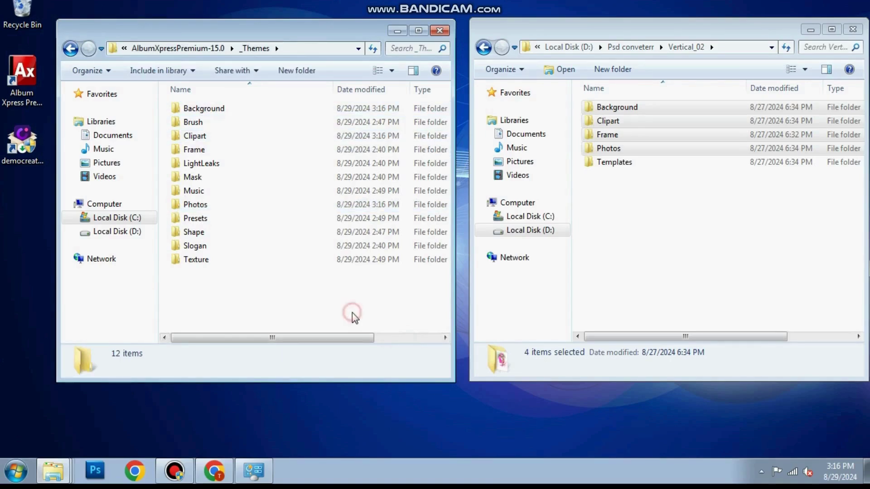
pyautogui.click(650, 165)
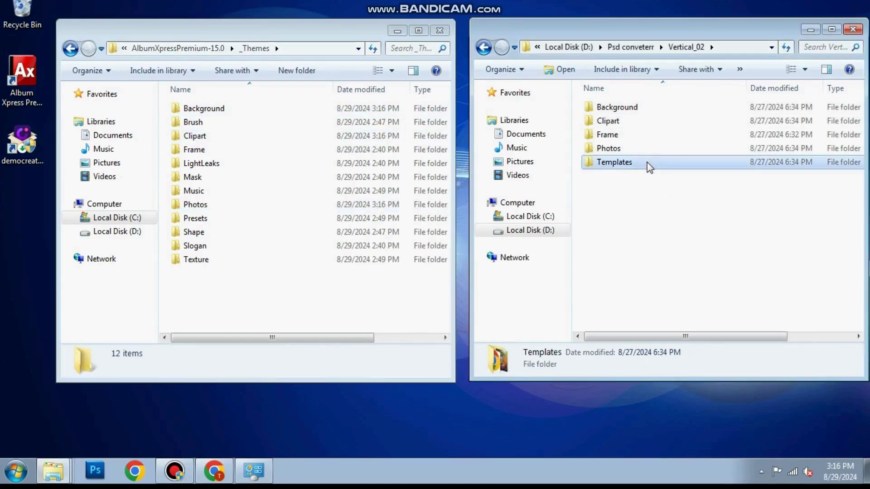
pyautogui.click(71, 49)
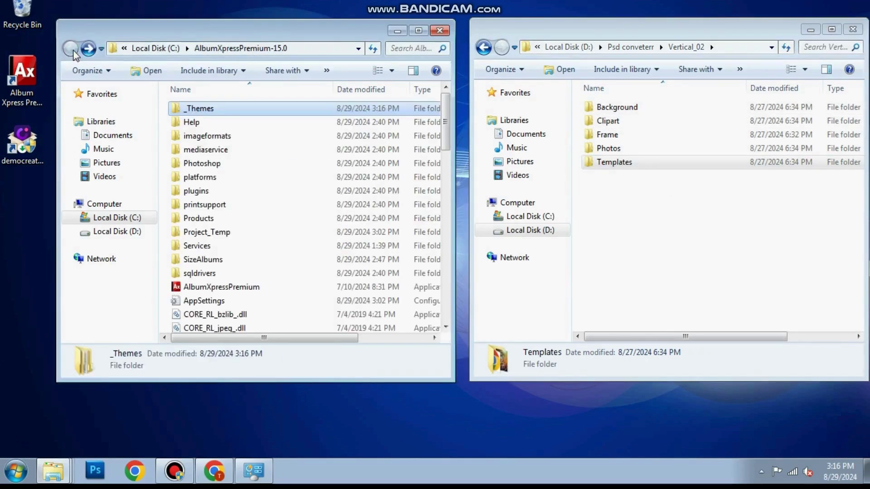
# Step: Merge Templates into Products\DgAlbum\Themes, then launch Album Xpress from the desktop
pyautogui.click(205, 220)
pyautogui.click(205, 220)
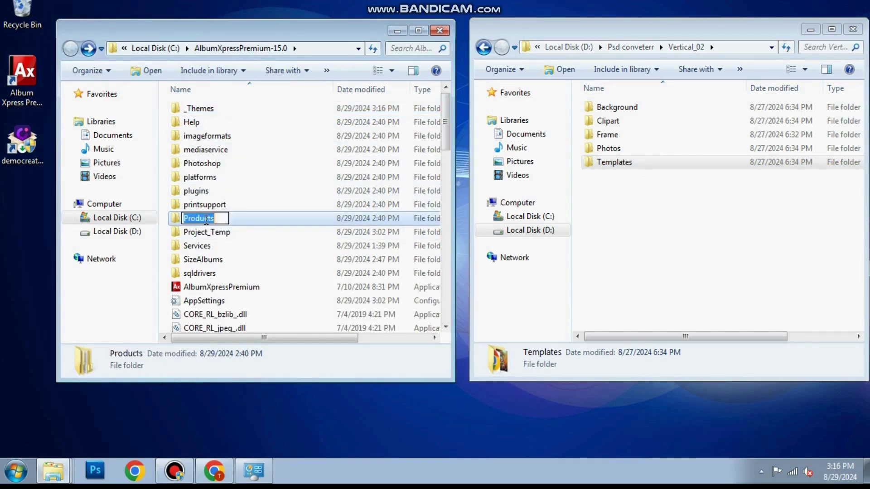
pyautogui.doubleClick(252, 222)
pyautogui.doubleClick(243, 110)
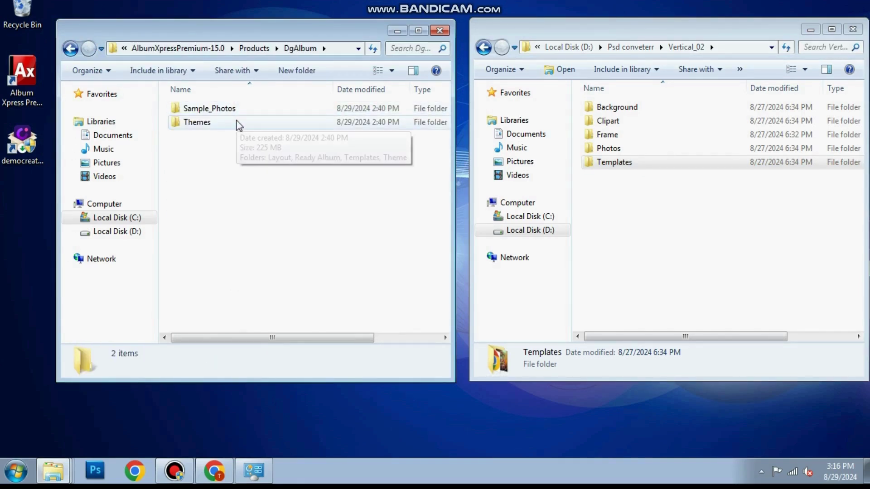
pyautogui.doubleClick(234, 123)
pyautogui.click(231, 137)
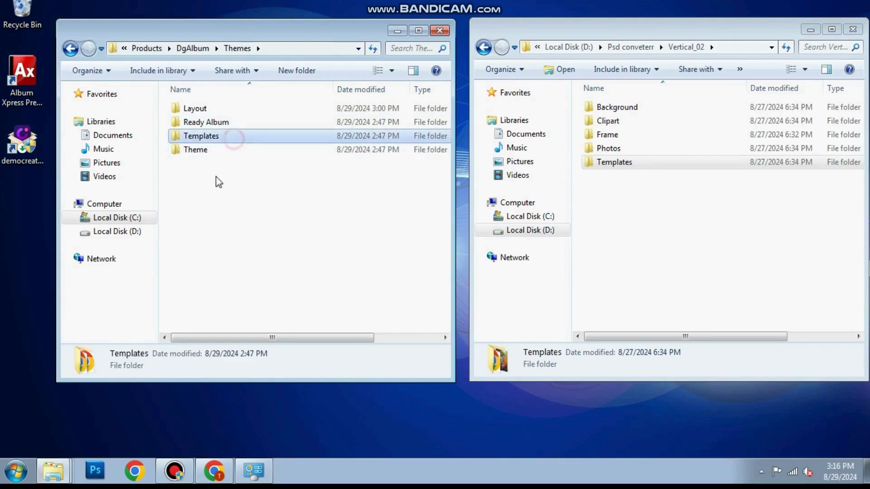
pyautogui.click(225, 194)
pyautogui.hotkey('ctrl', 'v')
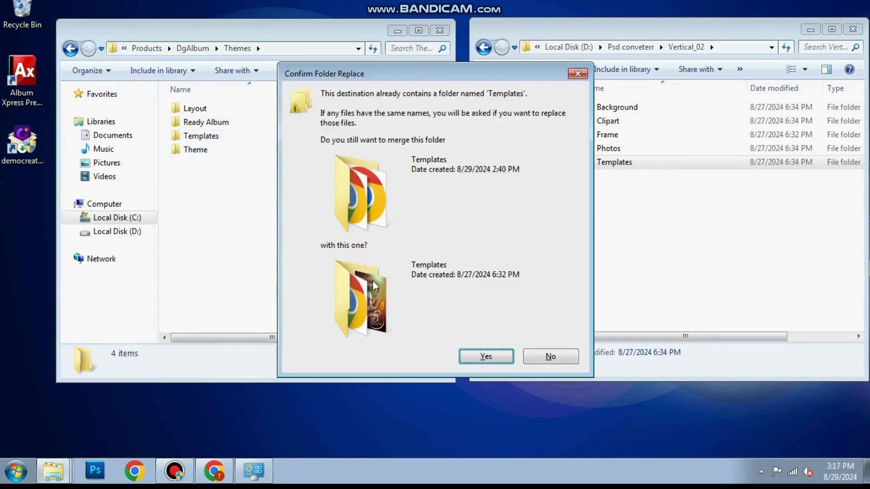
pyautogui.click(474, 353)
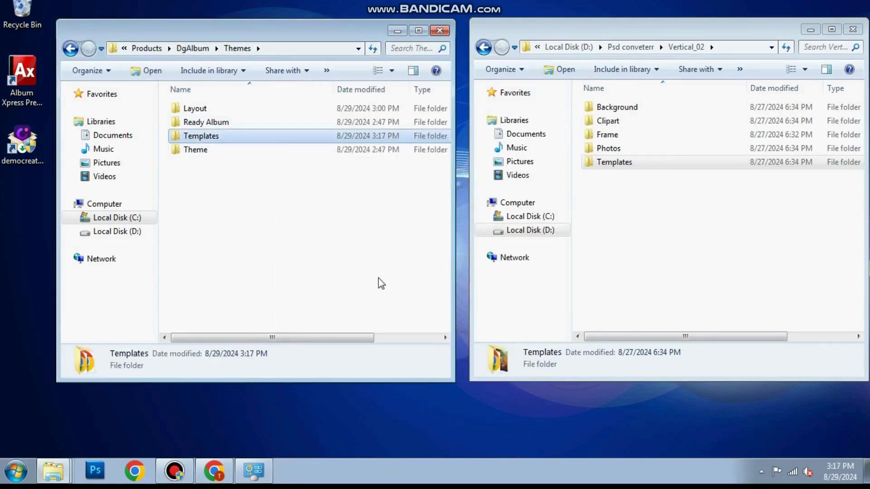
pyautogui.click(388, 244)
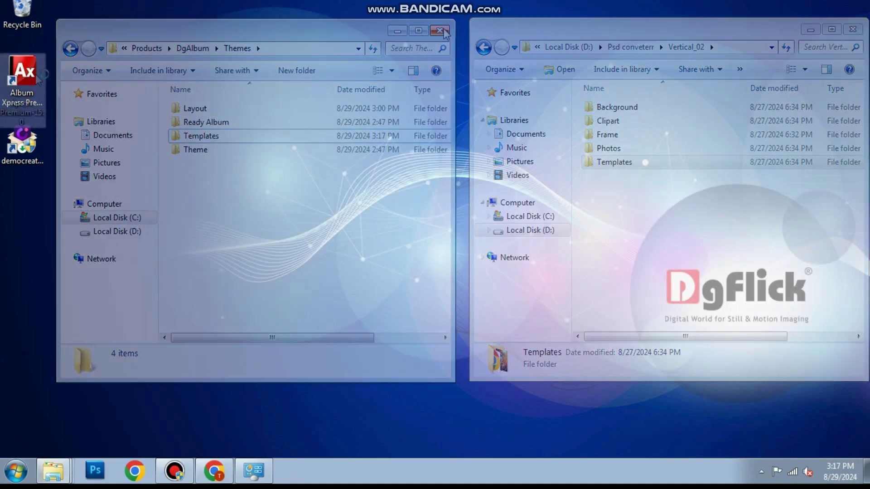
pyautogui.doubleClick(22, 73)
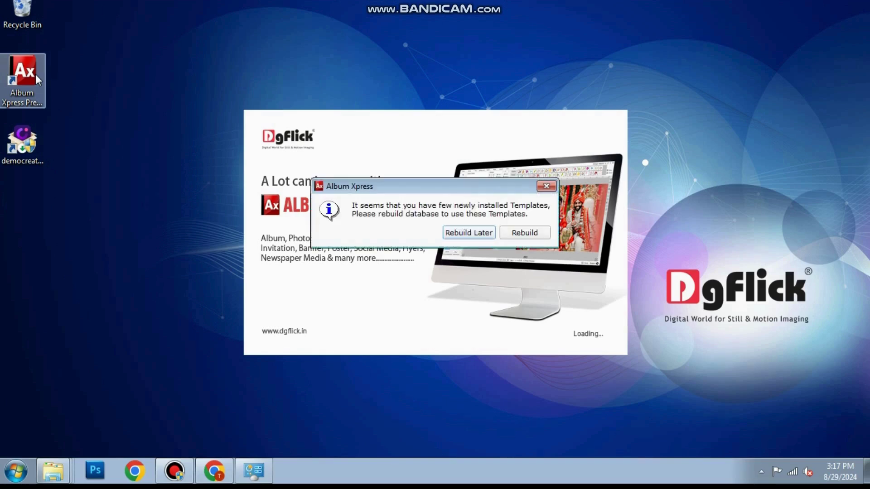
# Step: Rebuild the template database and set up a 12 × 18 inch single-page album
pyautogui.click(516, 230)
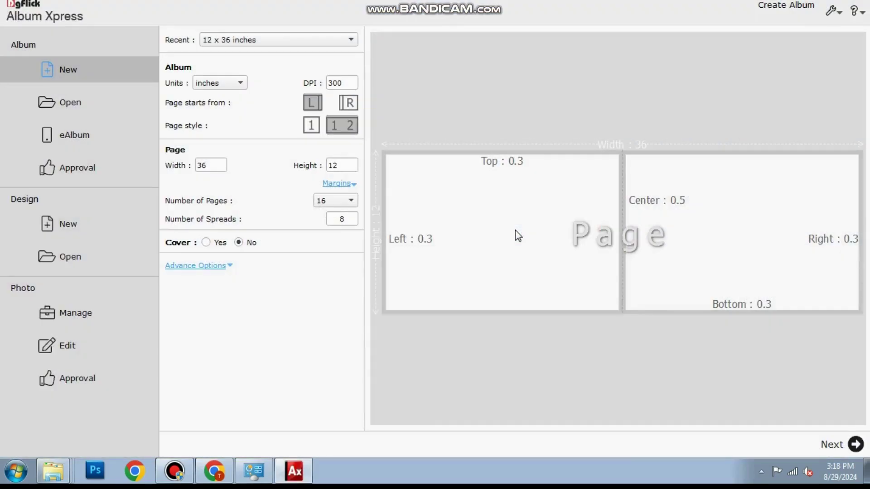
pyautogui.moveTo(209, 166); pyautogui.dragTo(179, 170)
pyautogui.write('12')
pyautogui.click(343, 165)
pyautogui.write('18')
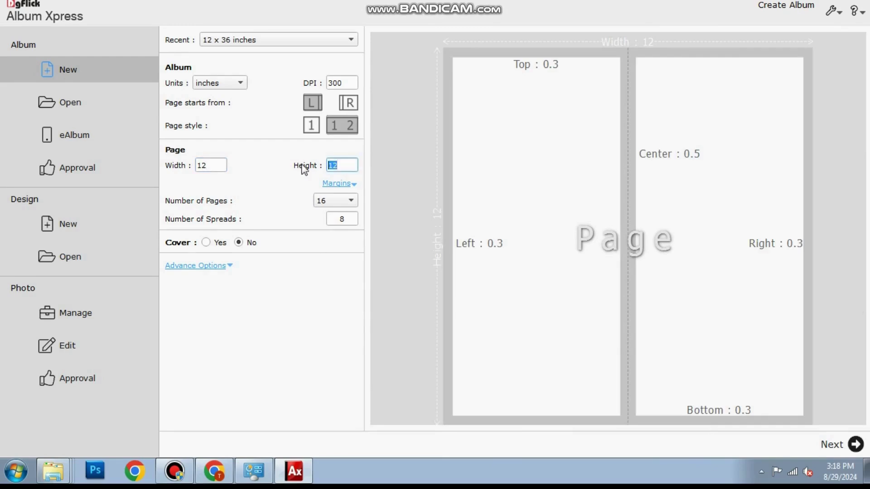
pyautogui.click(306, 132)
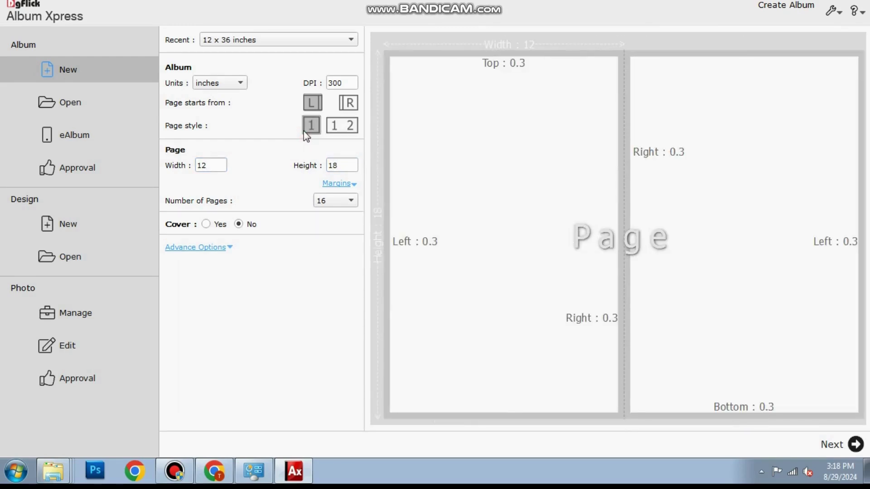
pyautogui.click(854, 445)
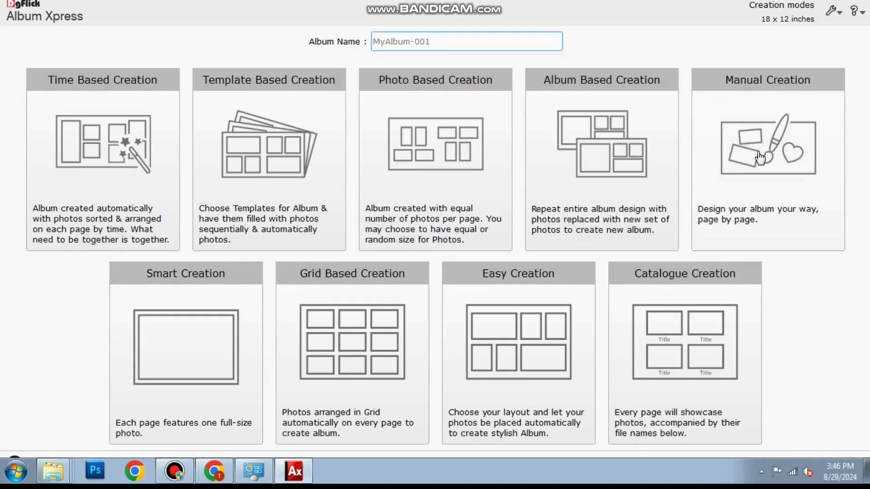
# Step: Open the Design template browser and limit templates to Portrait, 01 Photo, All arrangements
pyautogui.click(759, 154)
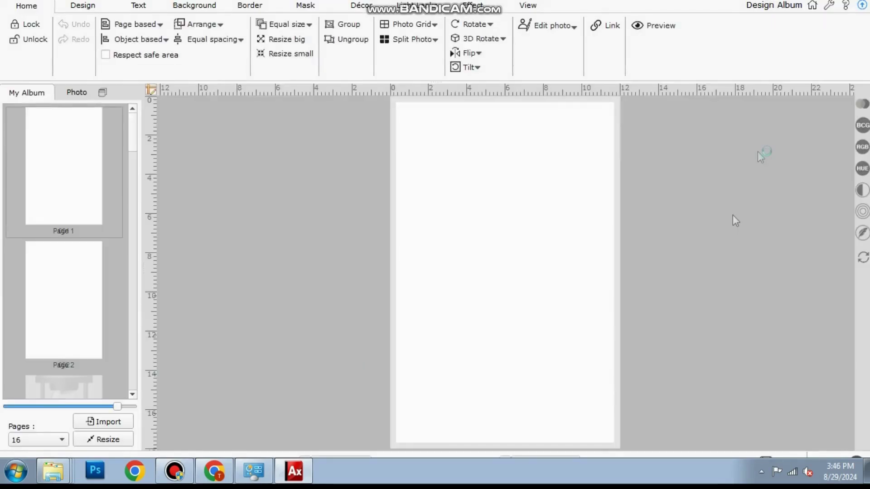
pyautogui.click(82, 8)
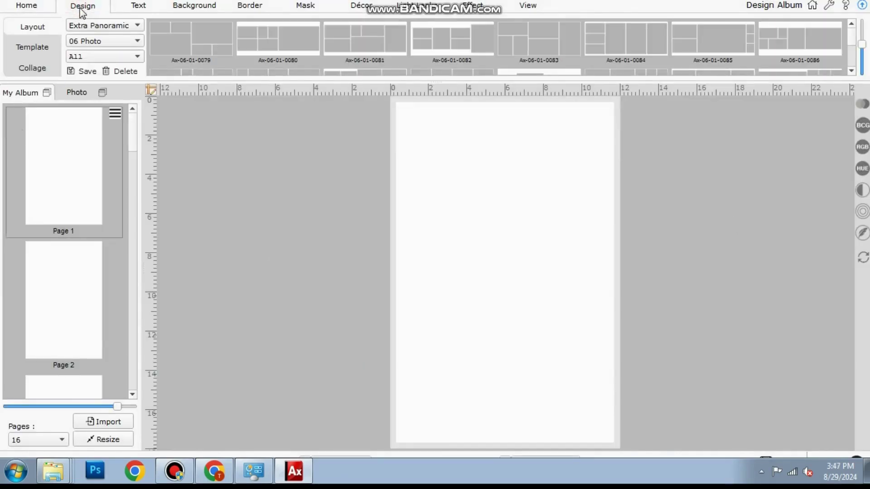
pyautogui.click(33, 48)
pyautogui.click(93, 30)
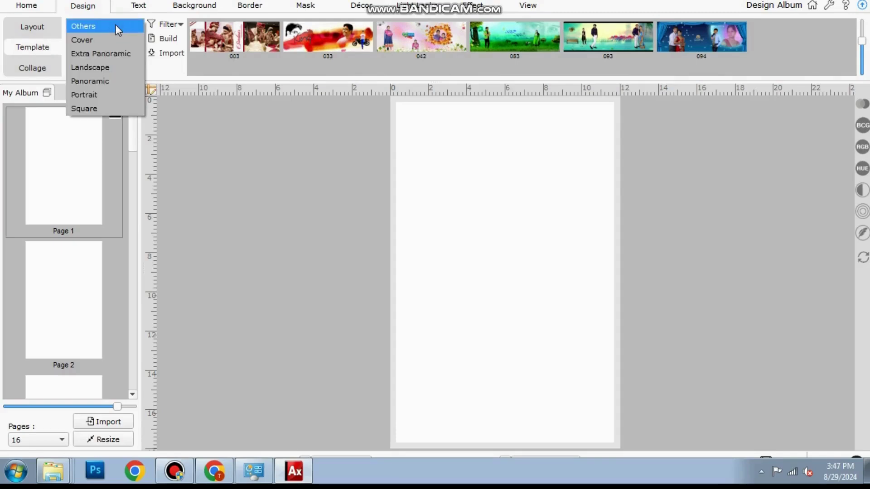
pyautogui.click(96, 97)
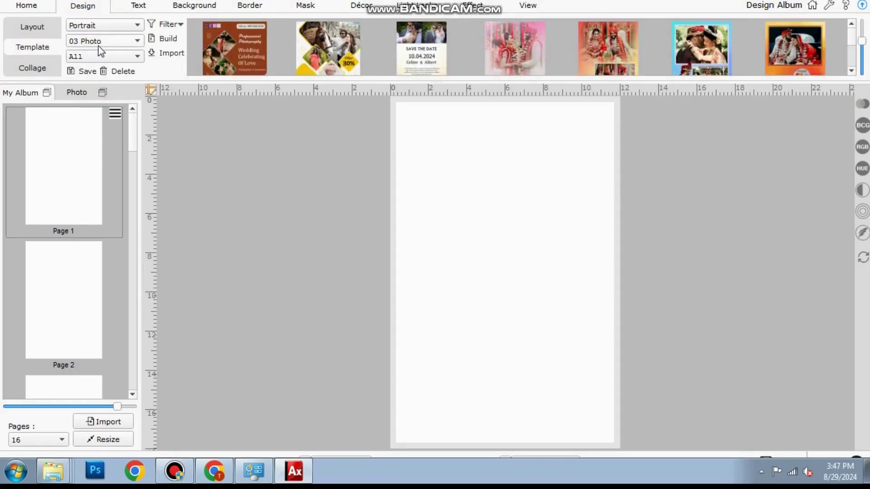
pyautogui.click(106, 43)
pyautogui.click(96, 16)
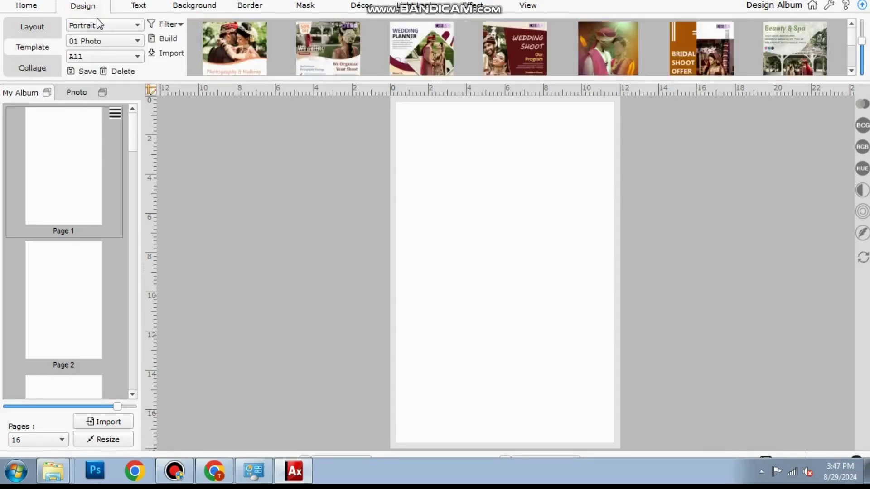
pyautogui.click(116, 59)
pyautogui.click(116, 58)
pyautogui.click(118, 54)
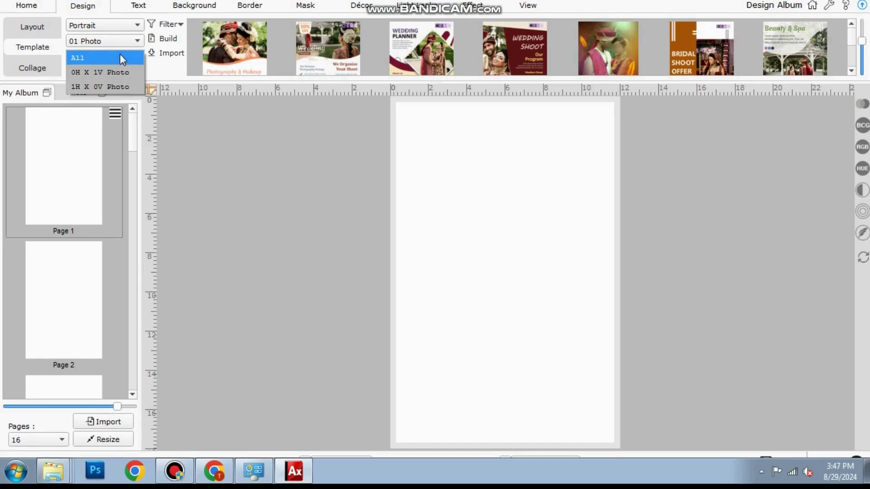
pyautogui.click(120, 53)
# Step: Filter the templates by the AX VERTICAL TEMPLATE theme
pyautogui.click(172, 25)
pyautogui.click(225, 53)
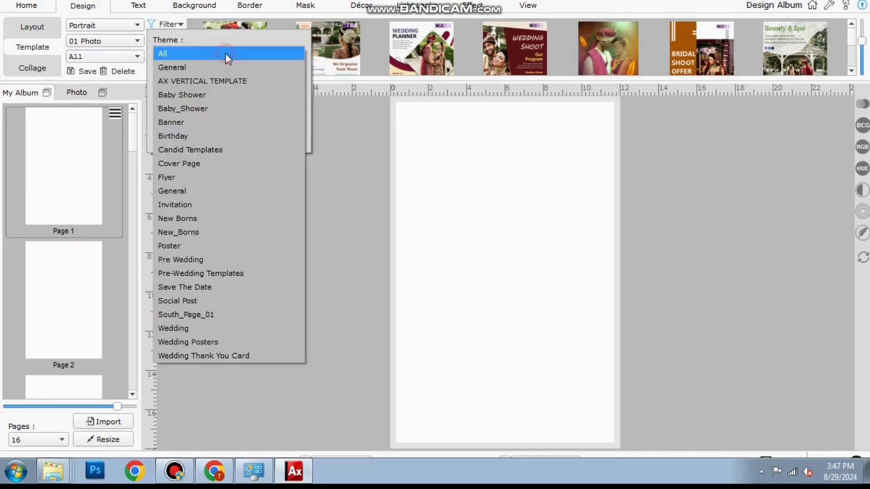
pyautogui.click(205, 81)
pyautogui.click(332, 222)
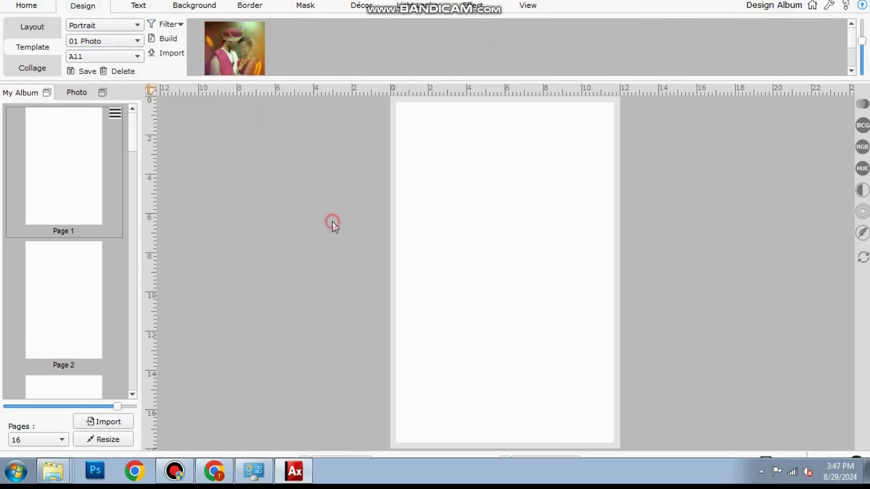
# Step: Apply the vertical wedding template to page 1 and place DSC_0535_Resize from D:/photo in its slot
pyautogui.click(229, 48)
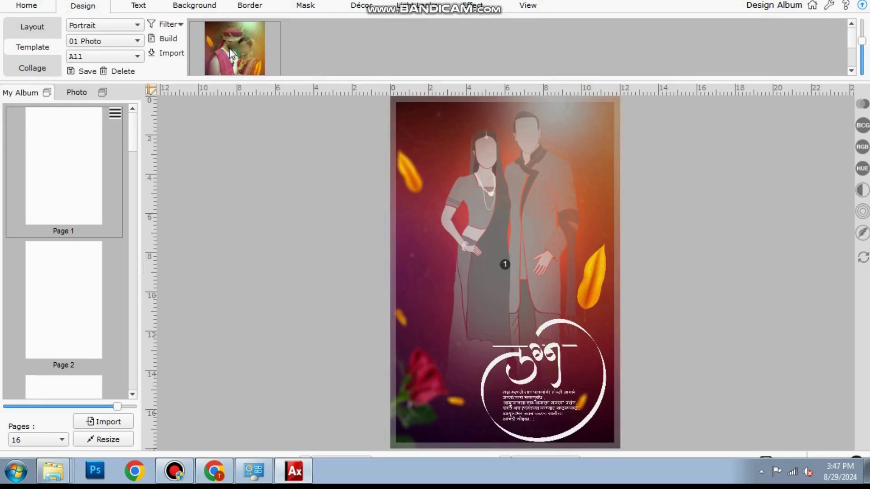
pyautogui.click(90, 96)
pyautogui.click(115, 112)
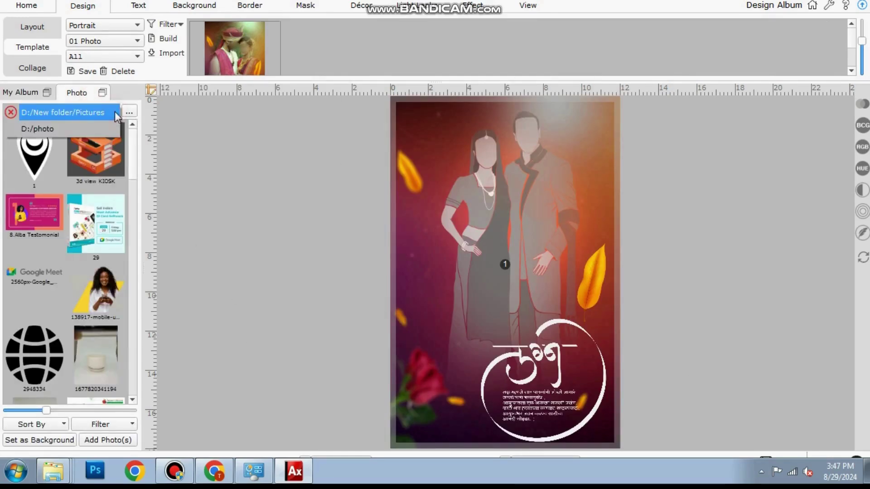
pyautogui.click(87, 129)
pyautogui.moveTo(87, 127); pyautogui.dragTo(464, 155)
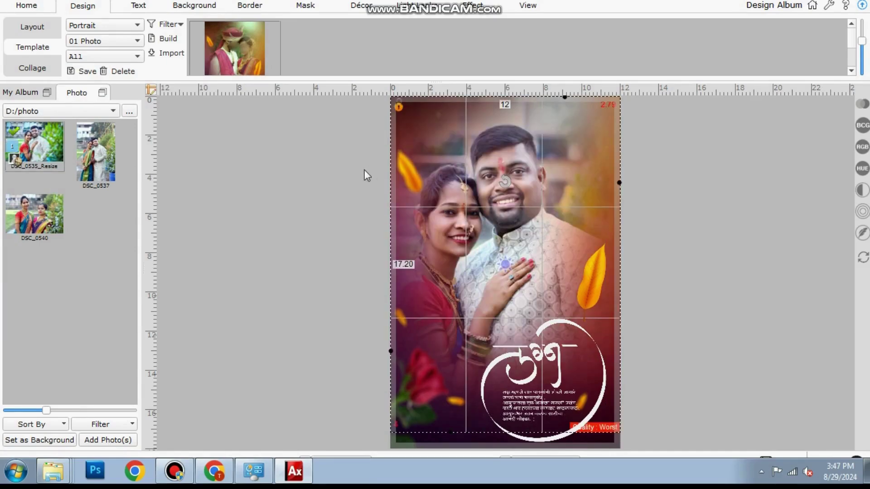